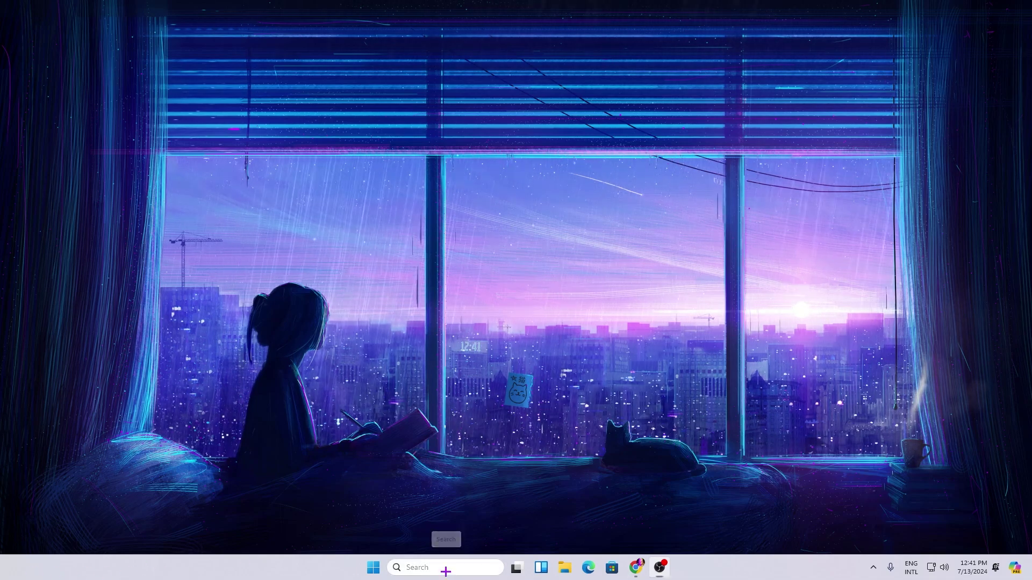
Search Windows for "PERFORMANCE", open Performance Monitor and move its window toward the middle of the desktop.
left_click(445, 569)
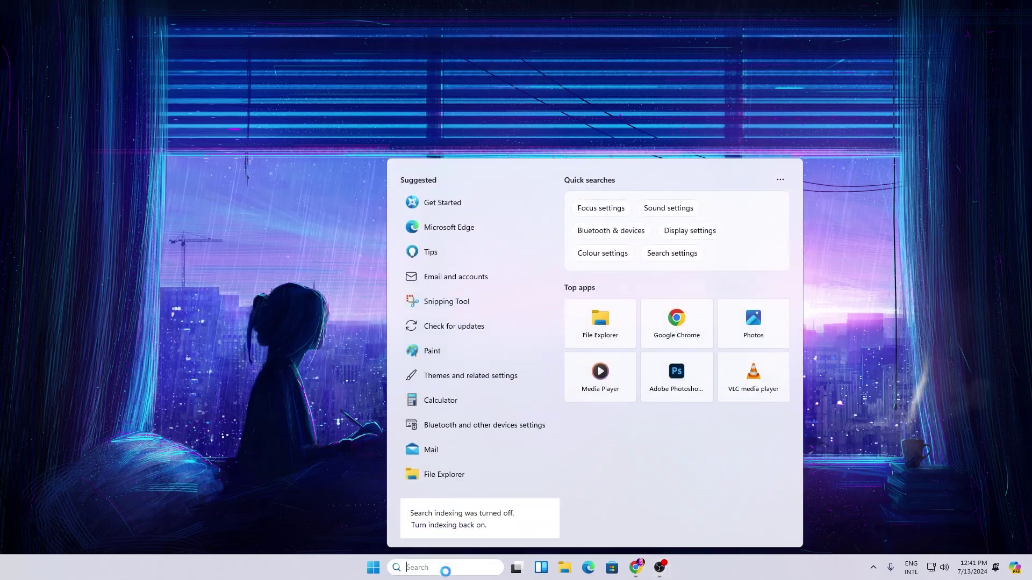
type("PWERFOR")
key("ctrl+a")
type("PERFORMANCE")
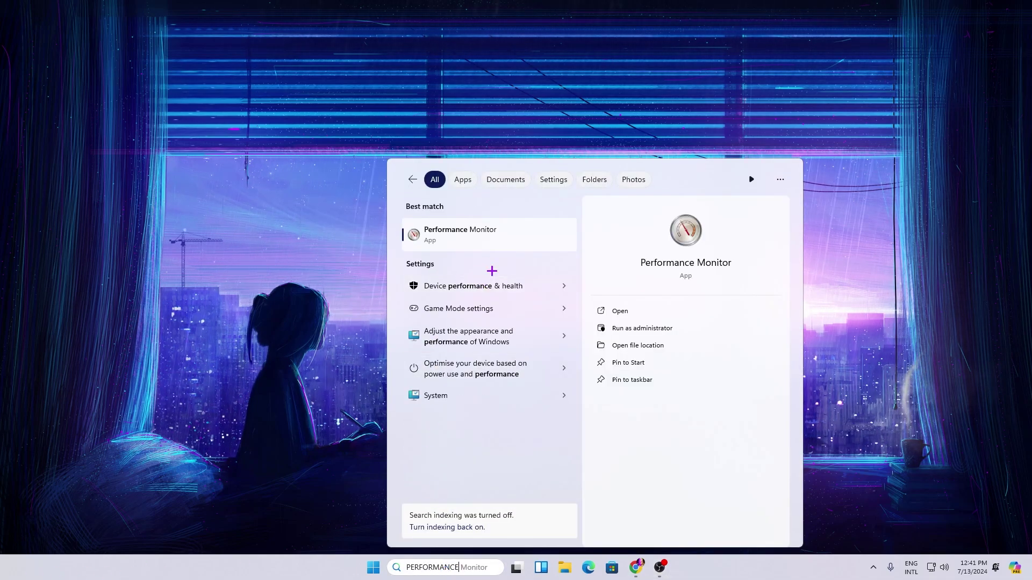
left_click(486, 231)
left_click_drag(286, 16, 479, 94)
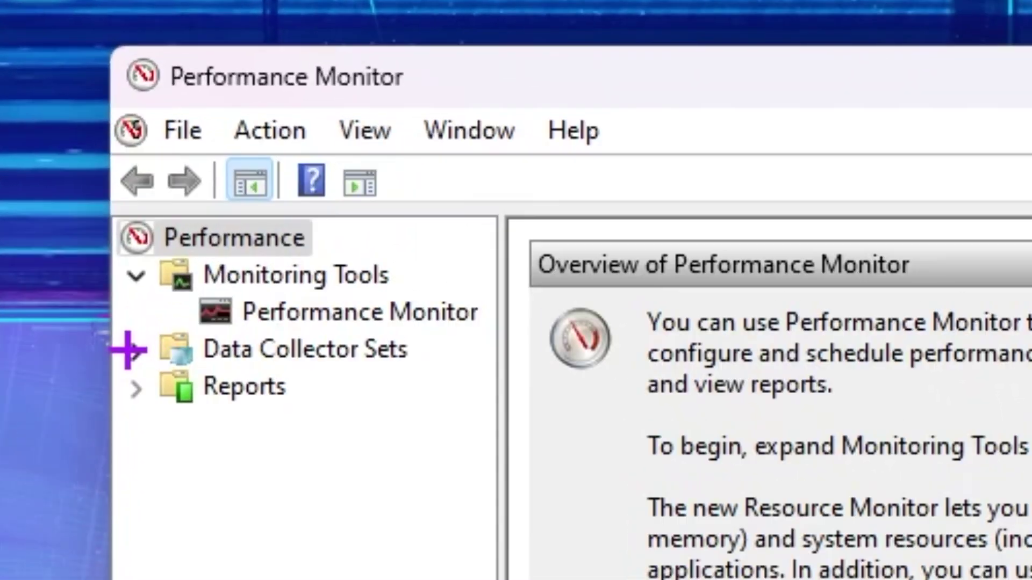
Start a new data collector set in the User Defined group under Data Collector Sets.
left_click(151, 144)
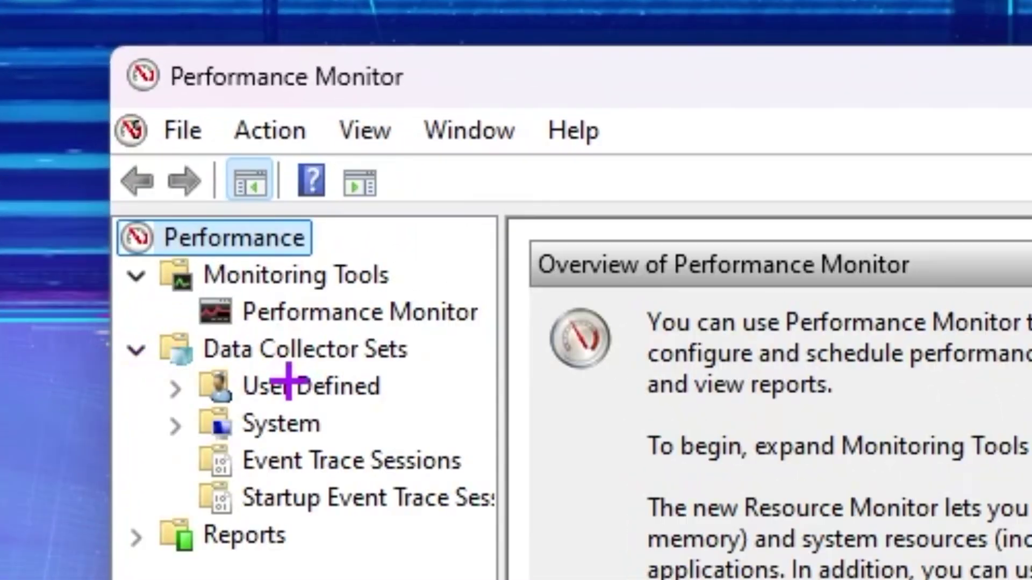
left_click(302, 387)
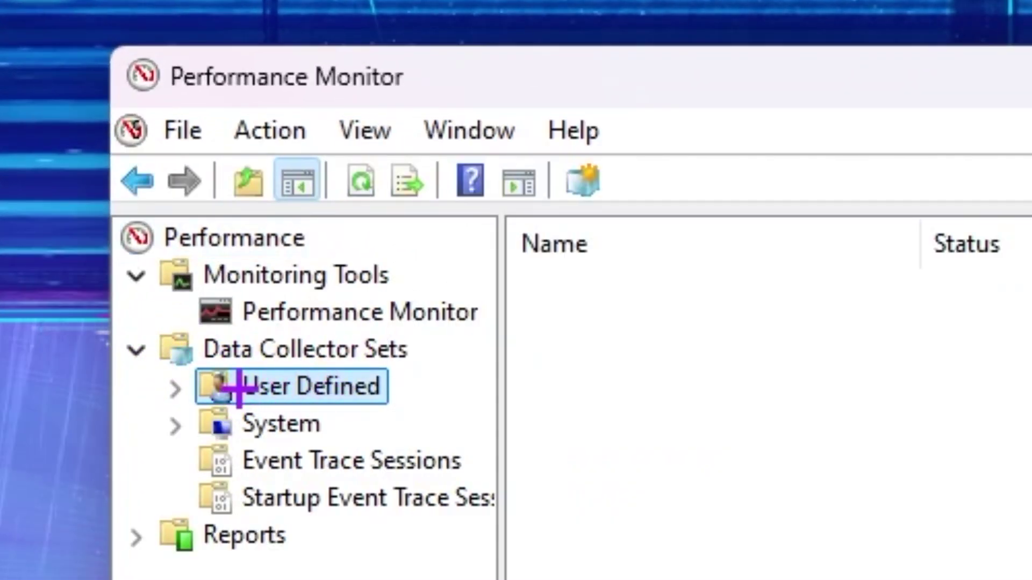
right_click(288, 390)
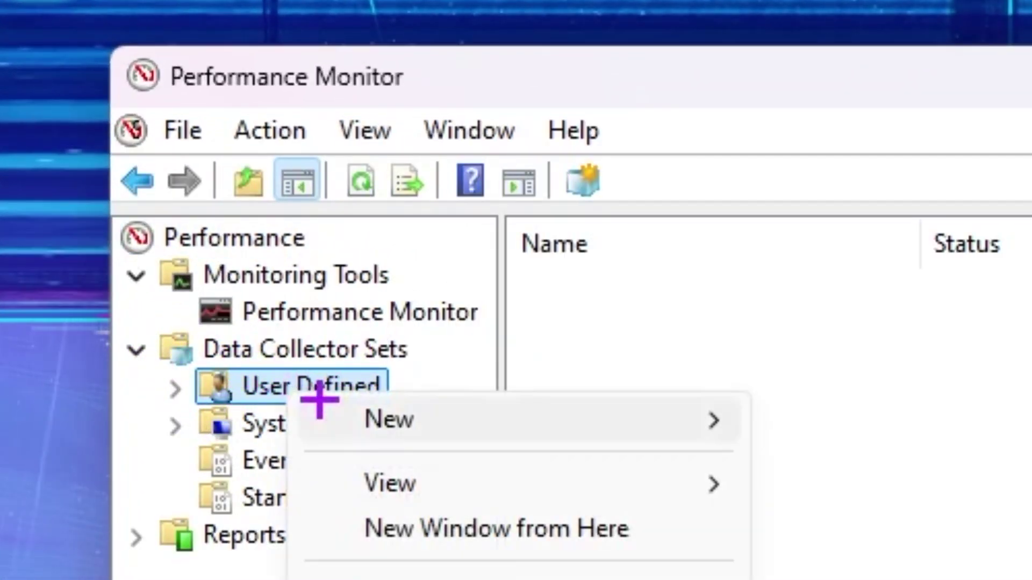
mouse_move(320, 402)
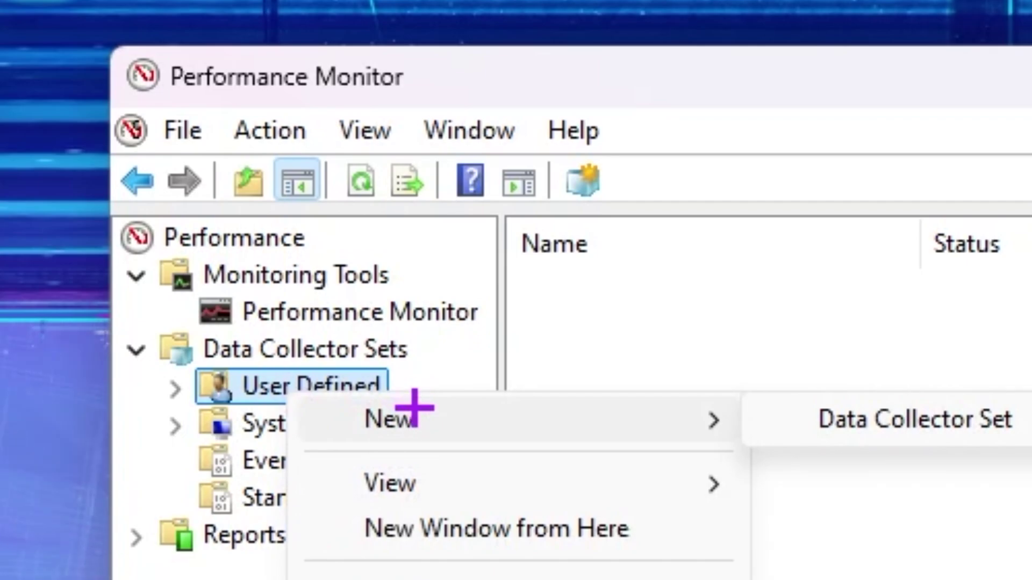
left_click(975, 430)
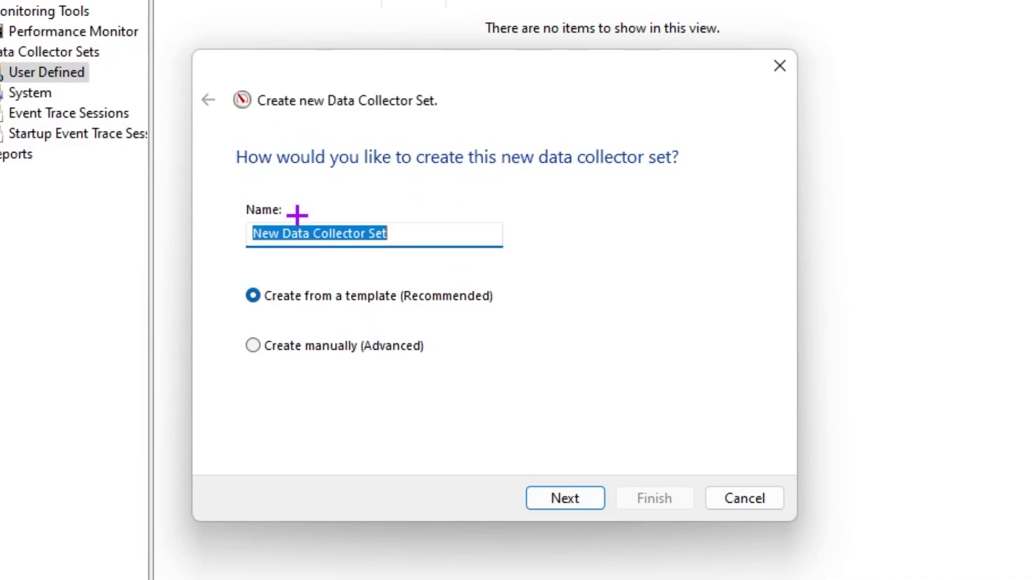
Name the set CPU PERFORMANCE, with manual (advanced) creation and performance counter data logs.
type("CPU PERFORMANCE")
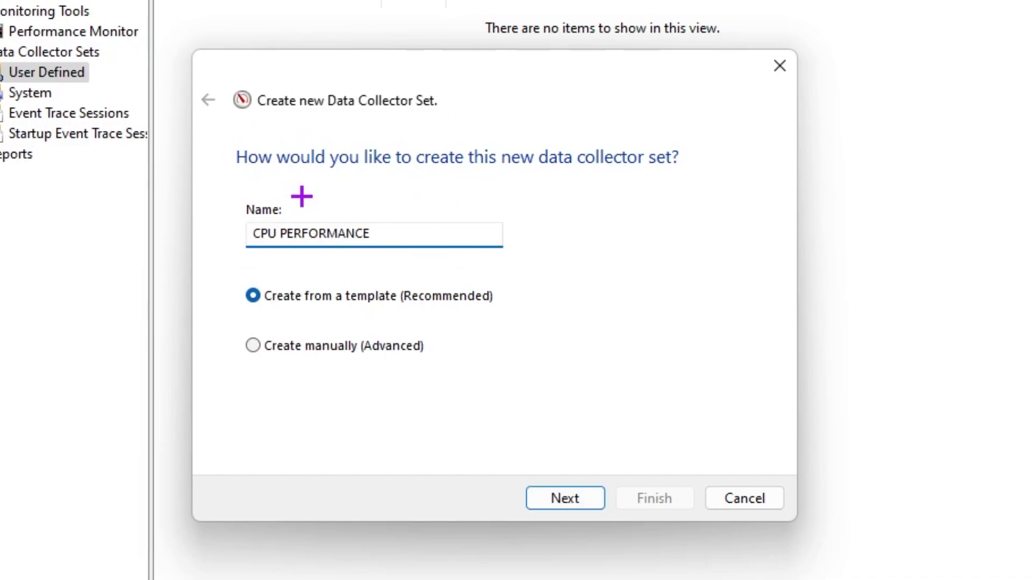
left_click(301, 348)
left_click(549, 498)
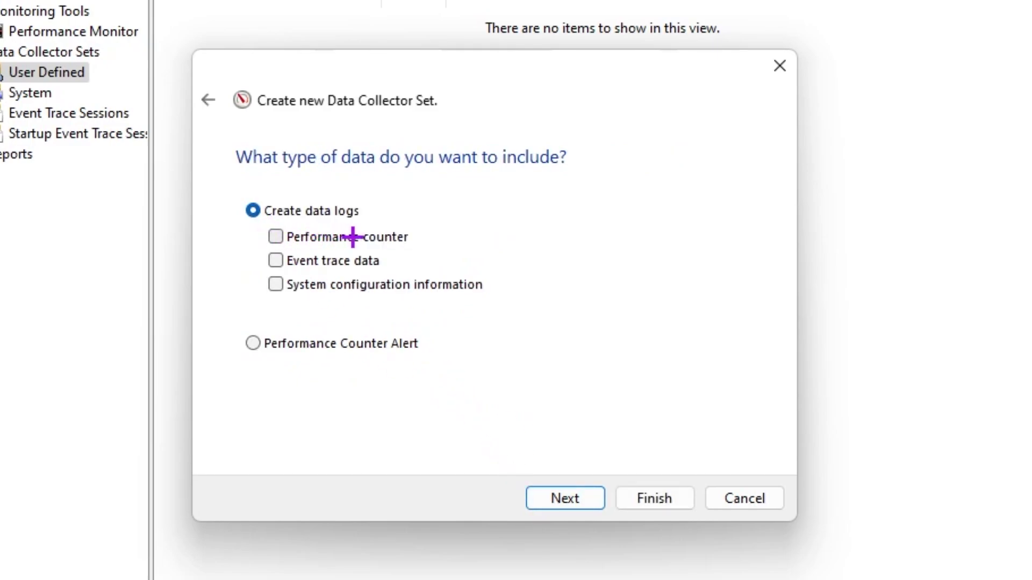
left_click(571, 499)
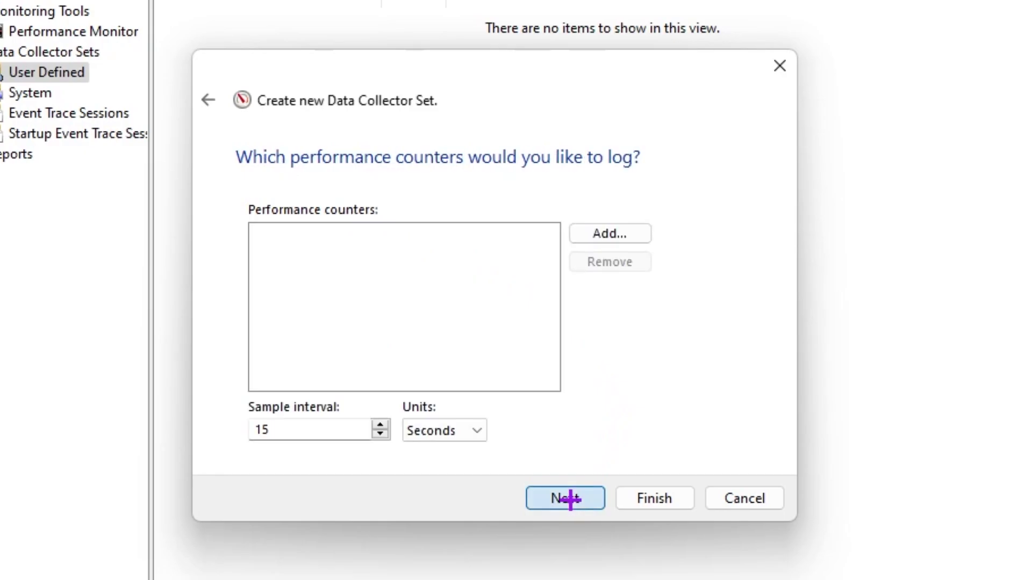
Add the Processor counters for instance 15 to the data collector set's counters.
left_click(606, 235)
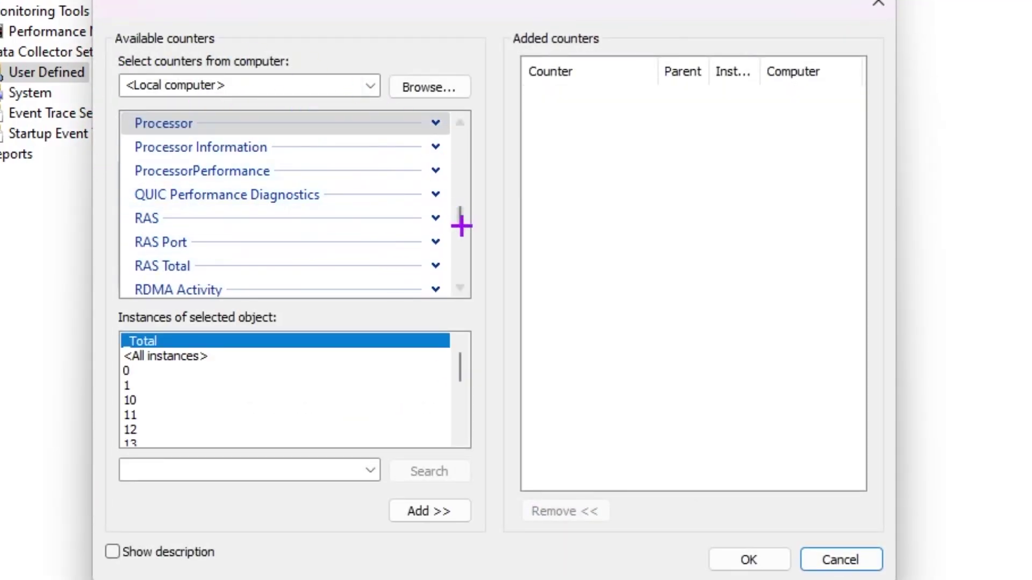
scroll(371, 235, "up", 1)
left_click(191, 182)
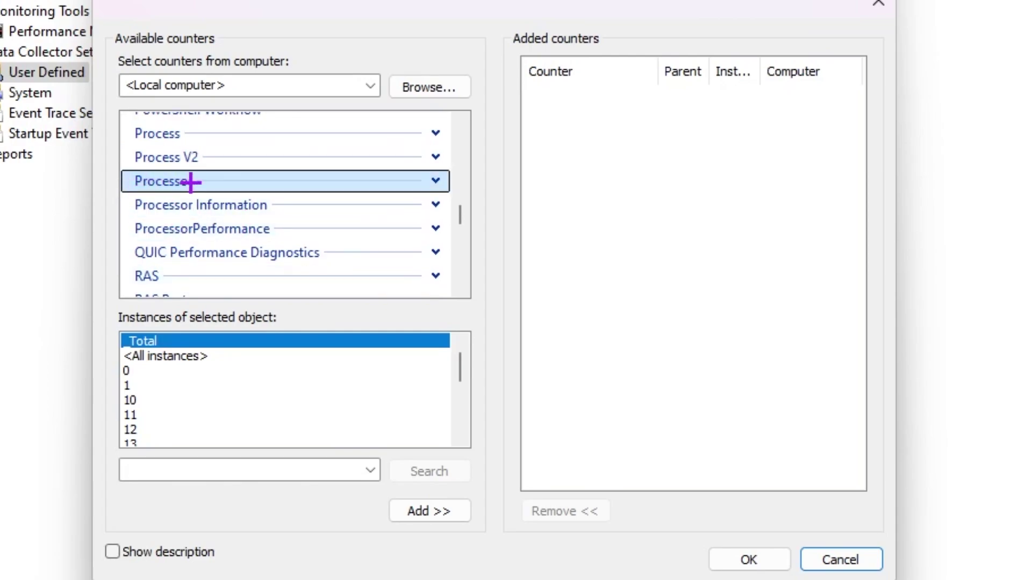
left_click(154, 344)
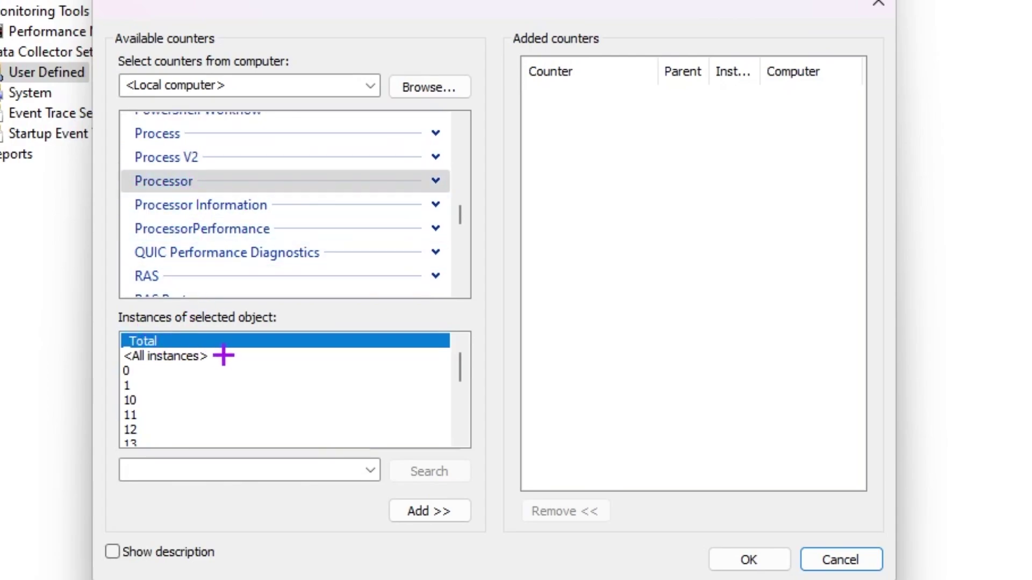
scroll(193, 411, "down", 3)
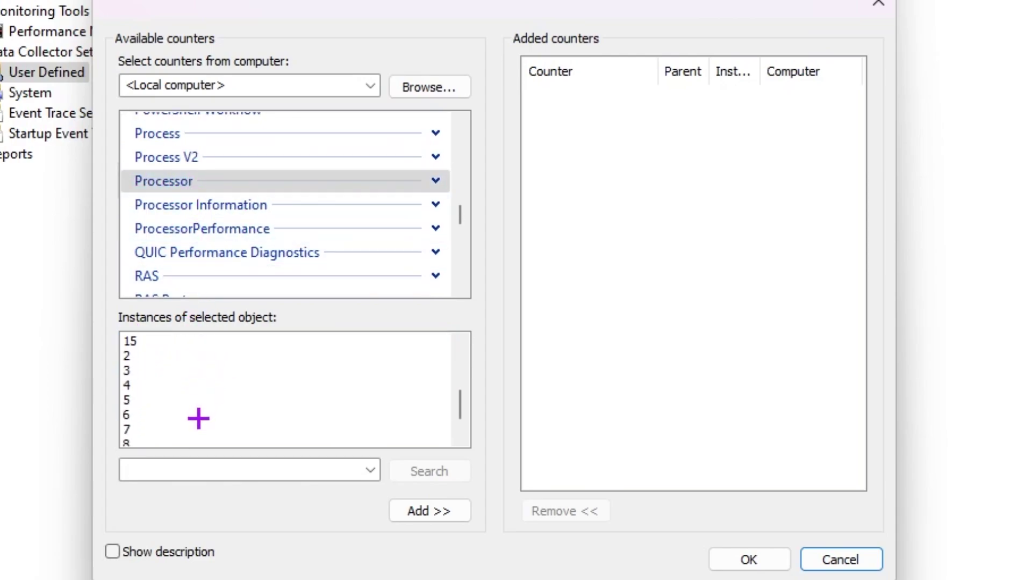
scroll(228, 409, "down", 1)
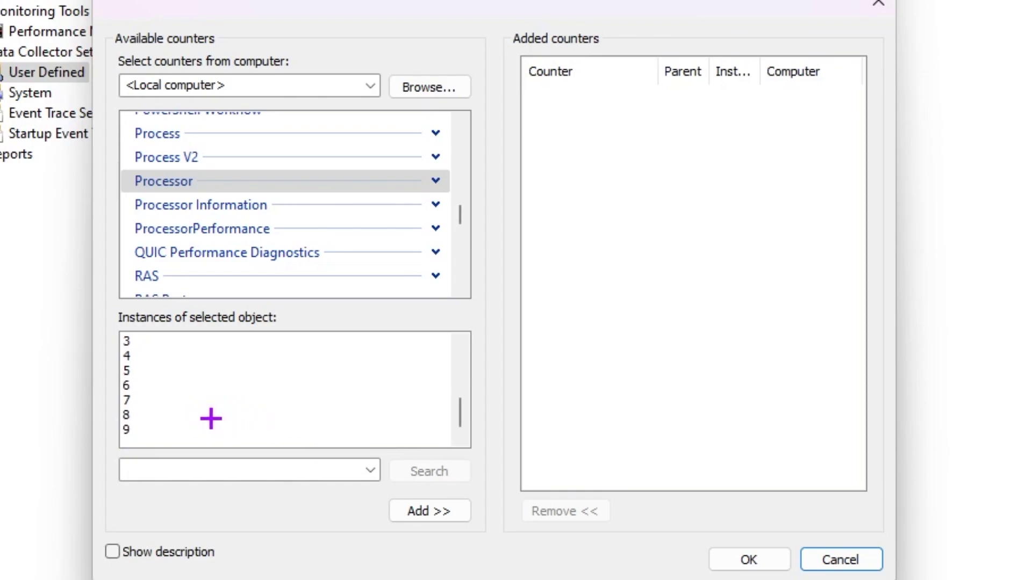
scroll(236, 385, "up", 2)
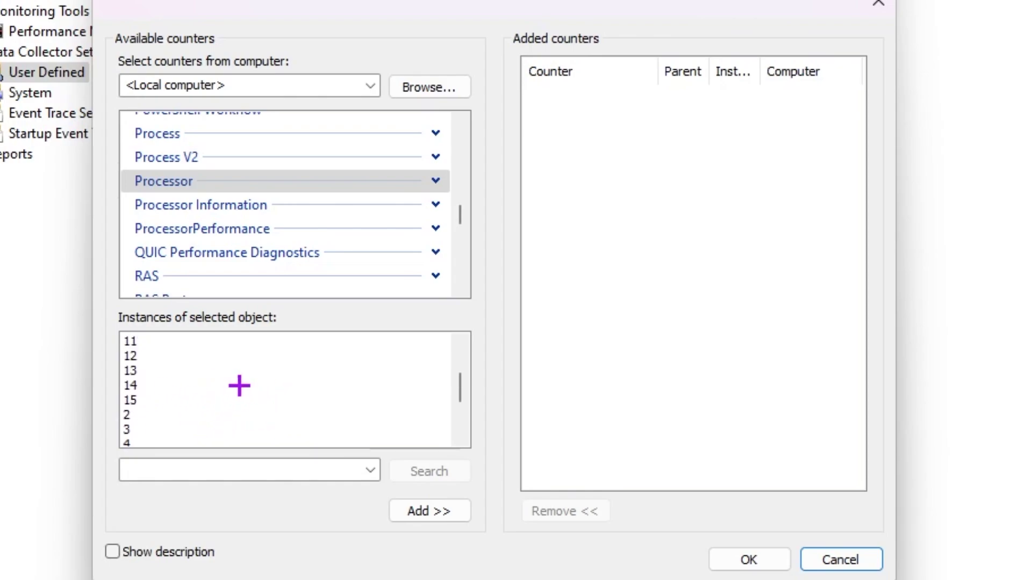
left_click(131, 398)
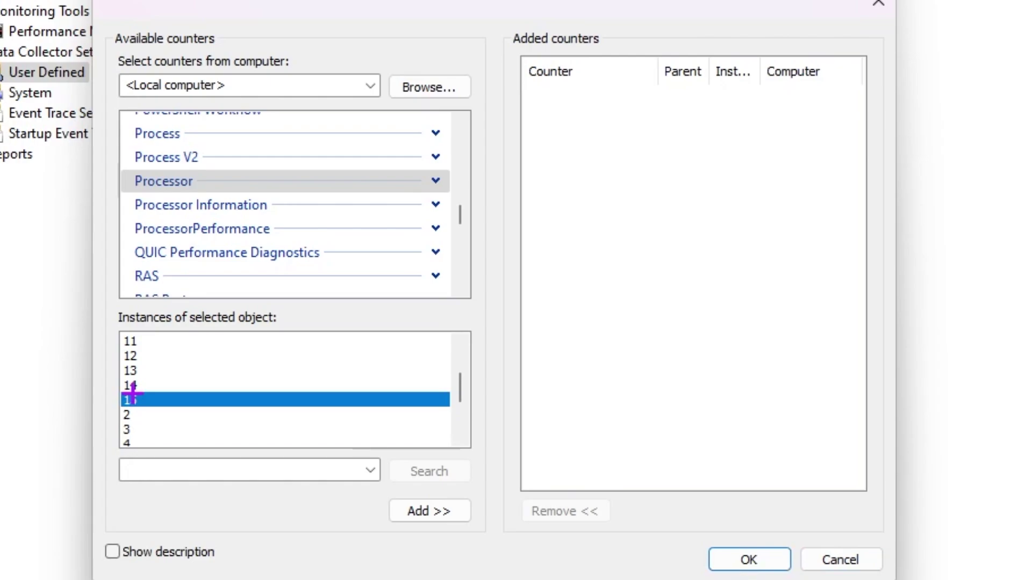
left_click(438, 511)
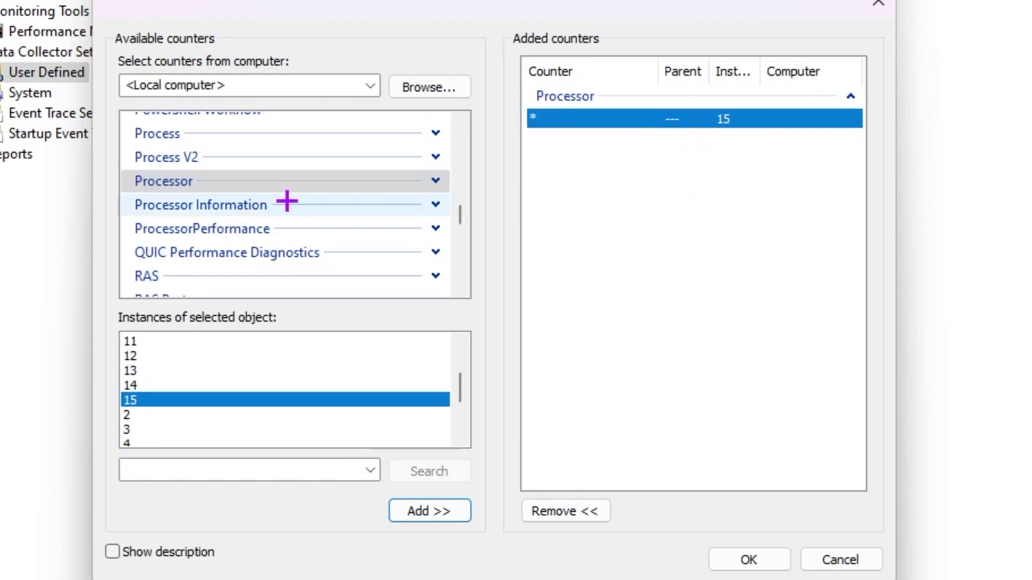
Add the Thread counters for all instances to the added counters list.
scroll(286, 209, "down", 7)
scroll(286, 214, "down", 8)
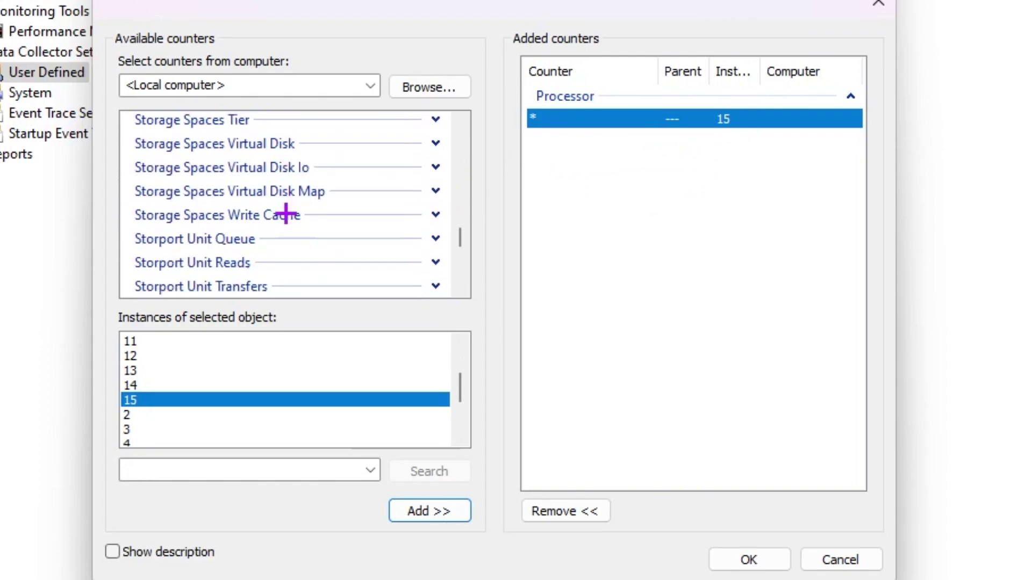
scroll(286, 214, "down", 2)
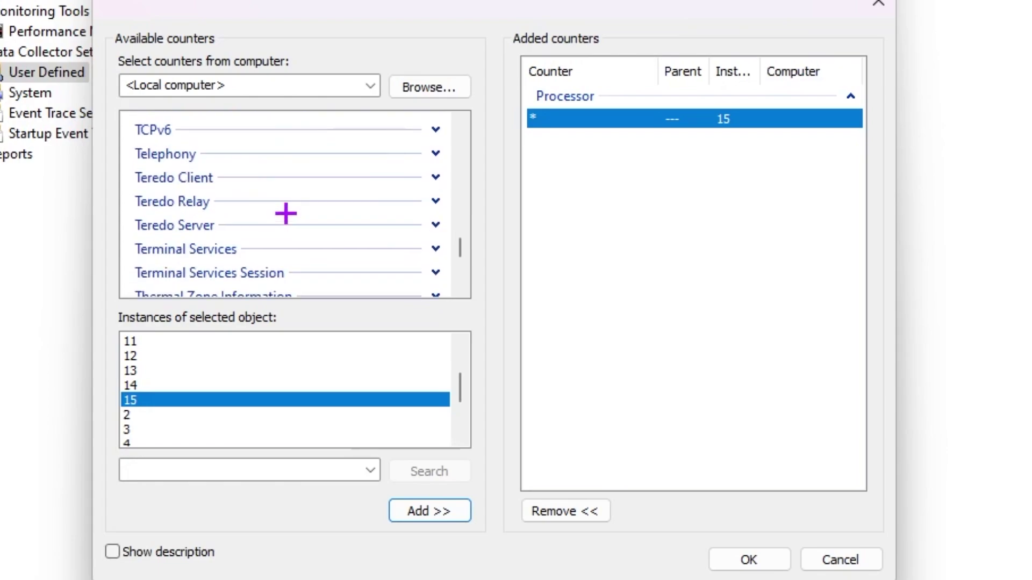
scroll(286, 214, "down", 2)
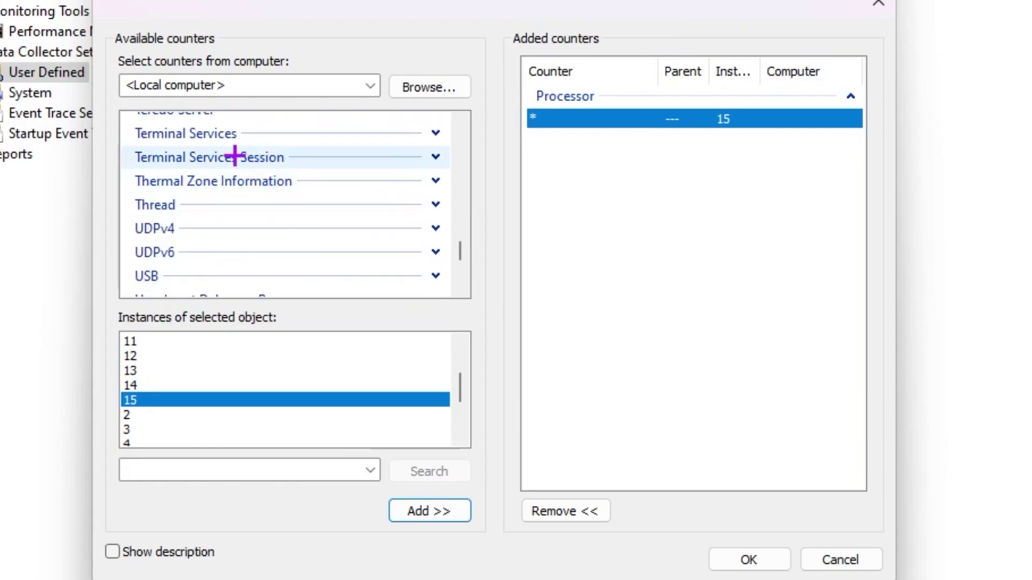
scroll(285, 205, "down", 1)
scroll(285, 205, "up", 1)
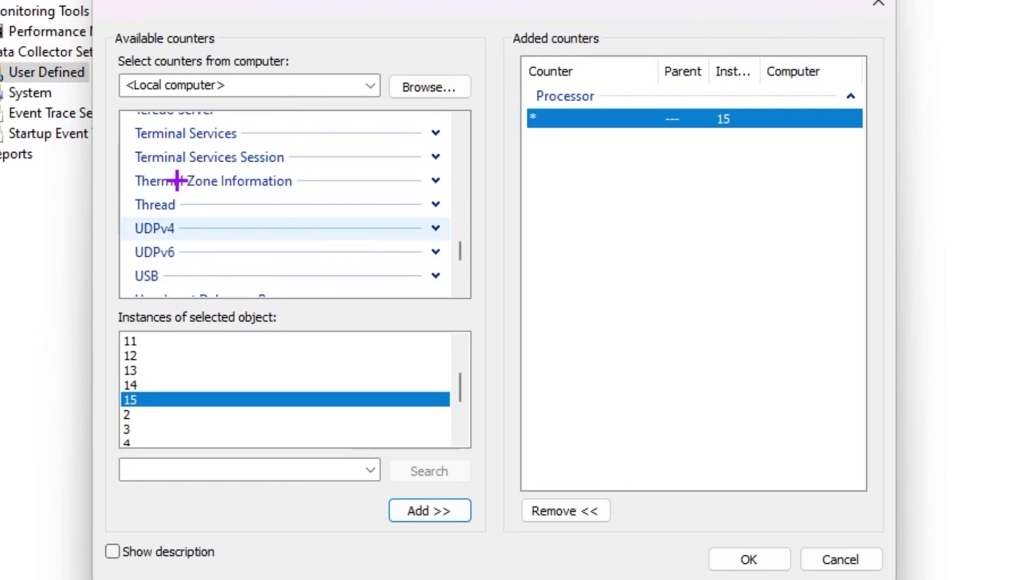
left_click(181, 206)
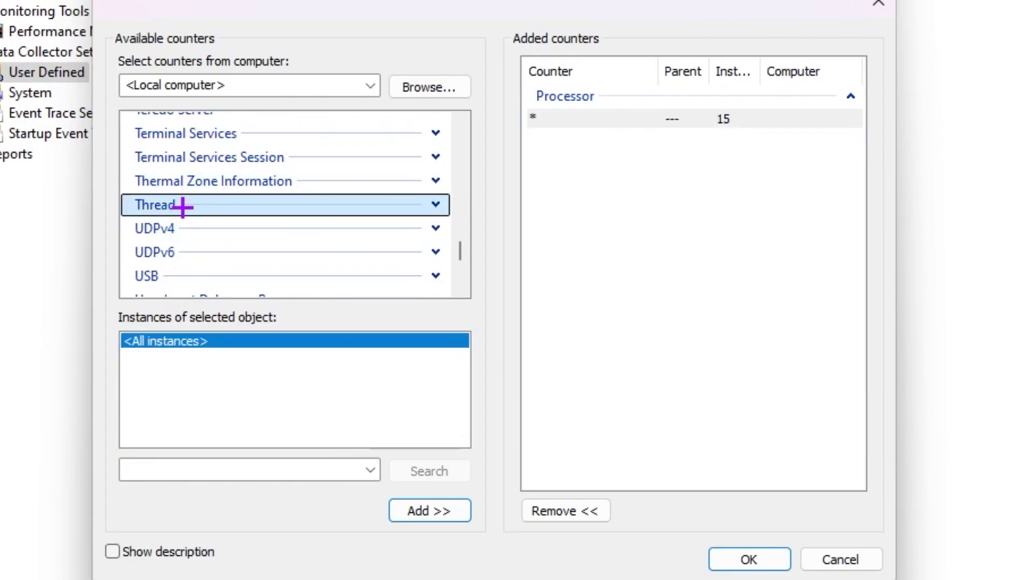
scroll(166, 253, "down", 1)
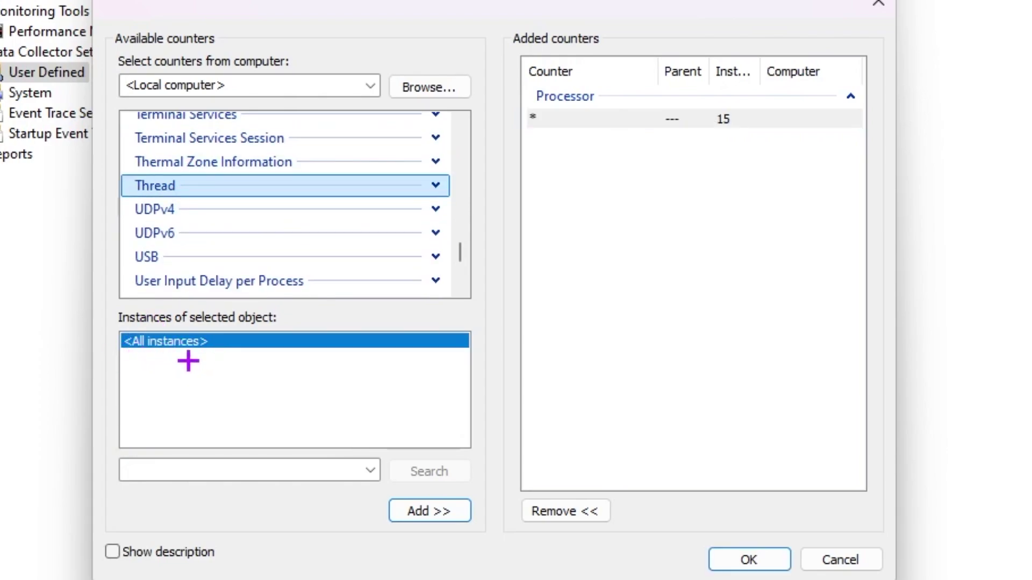
left_click(418, 512)
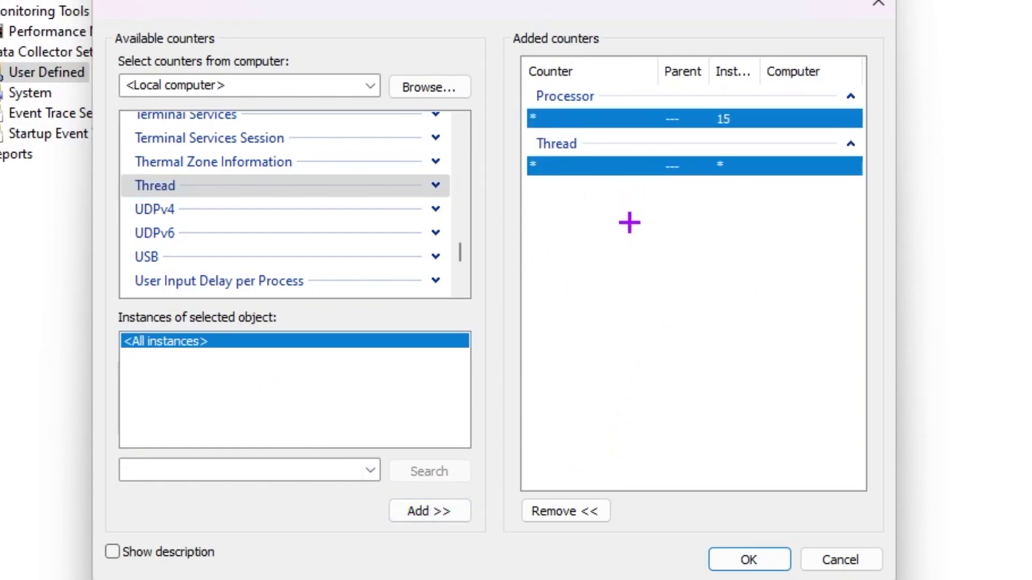
Accept the added counters, finish creating the data collector set and close Performance Monitor.
left_click(749, 559)
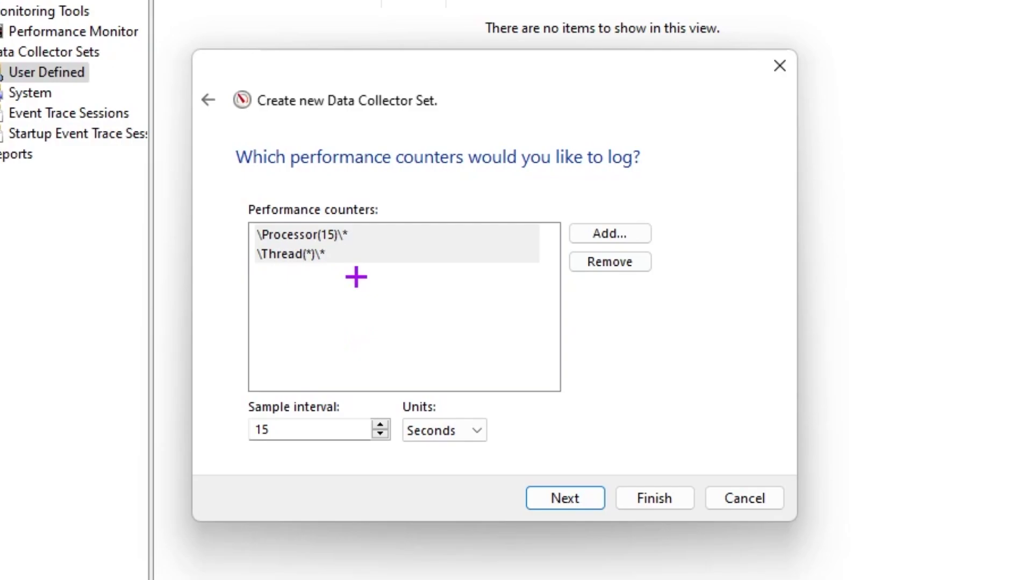
left_click(663, 498)
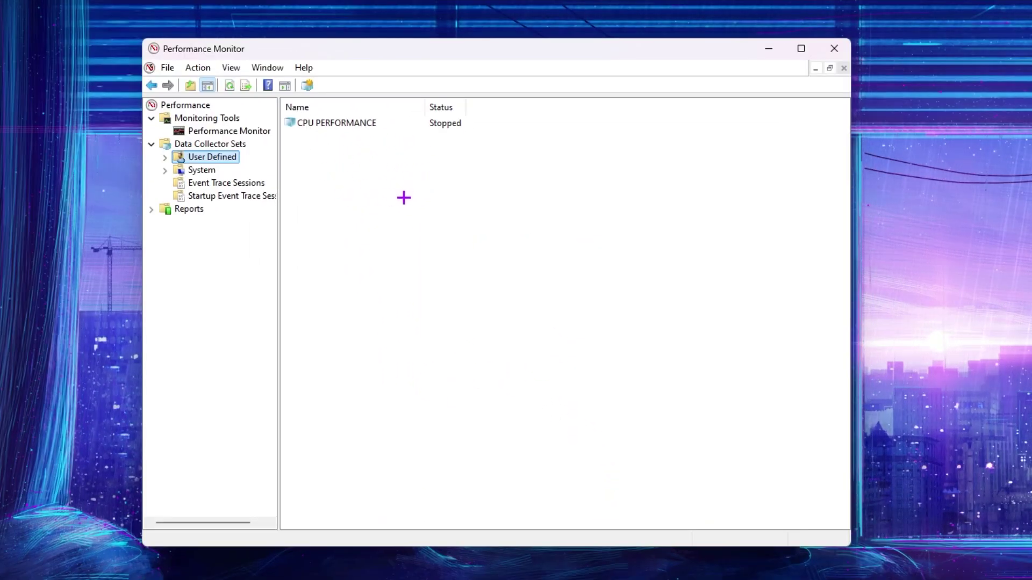
left_click(834, 48)
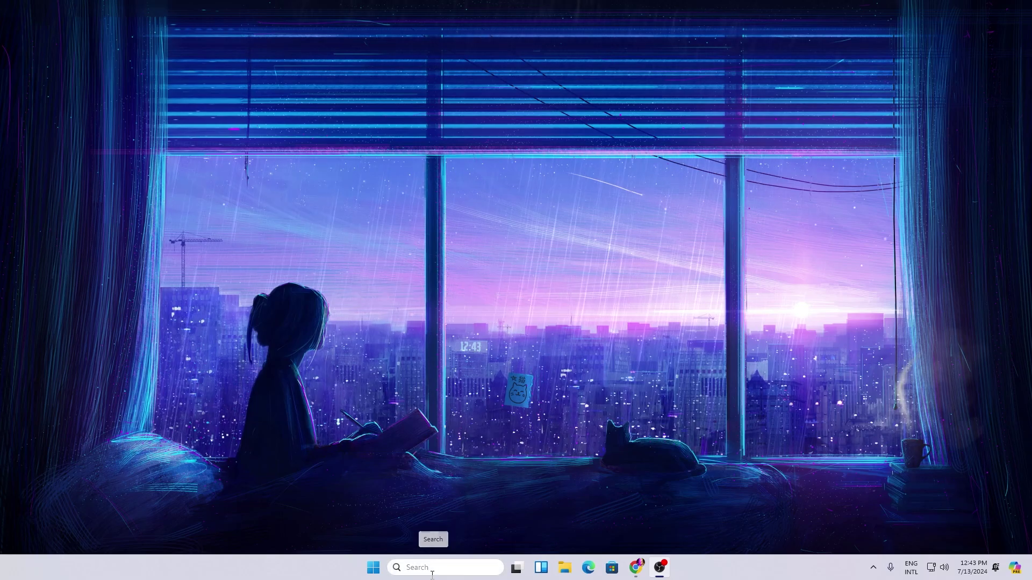
Search Windows for "power", open the power plan choices and activate the High performance plan.
left_click(426, 568)
type("power")
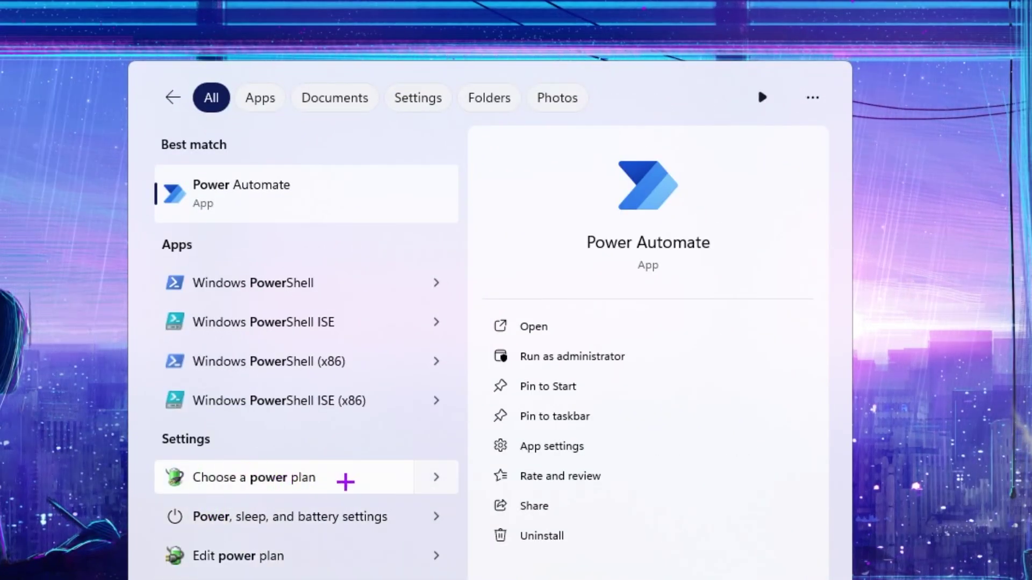
left_click(328, 487)
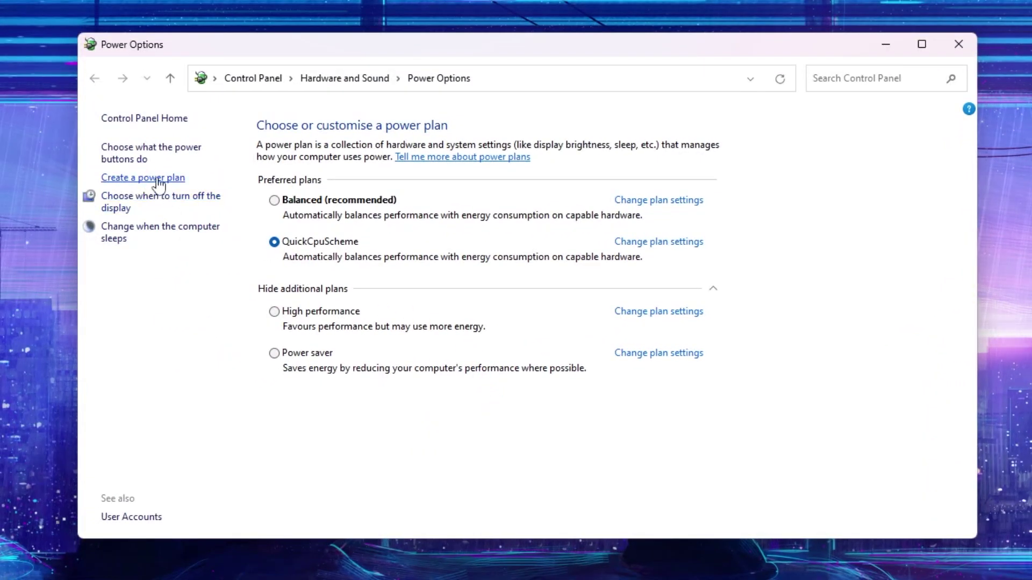
left_click(274, 311)
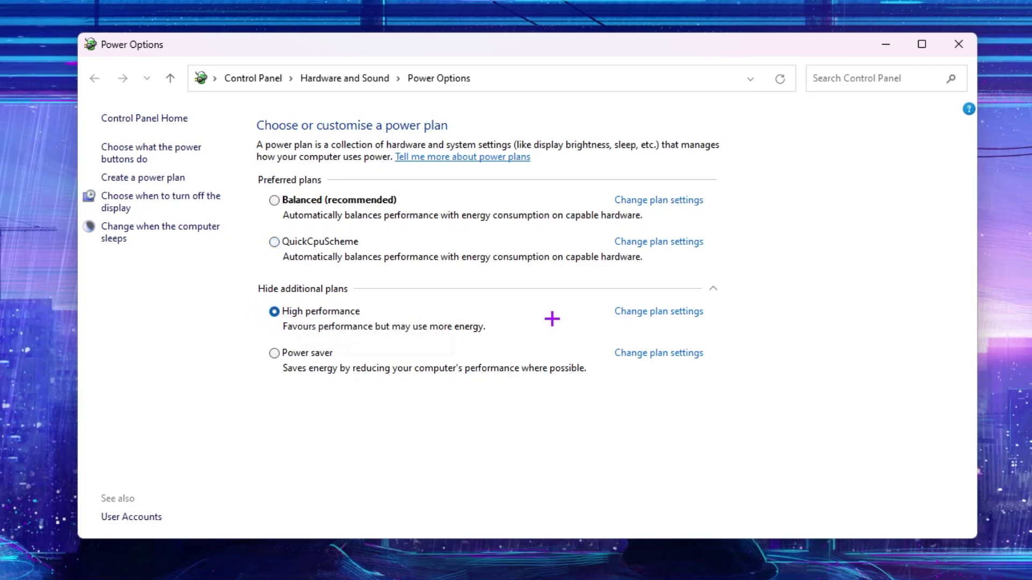
Open the advanced power settings of the High performance plan.
left_click(658, 313)
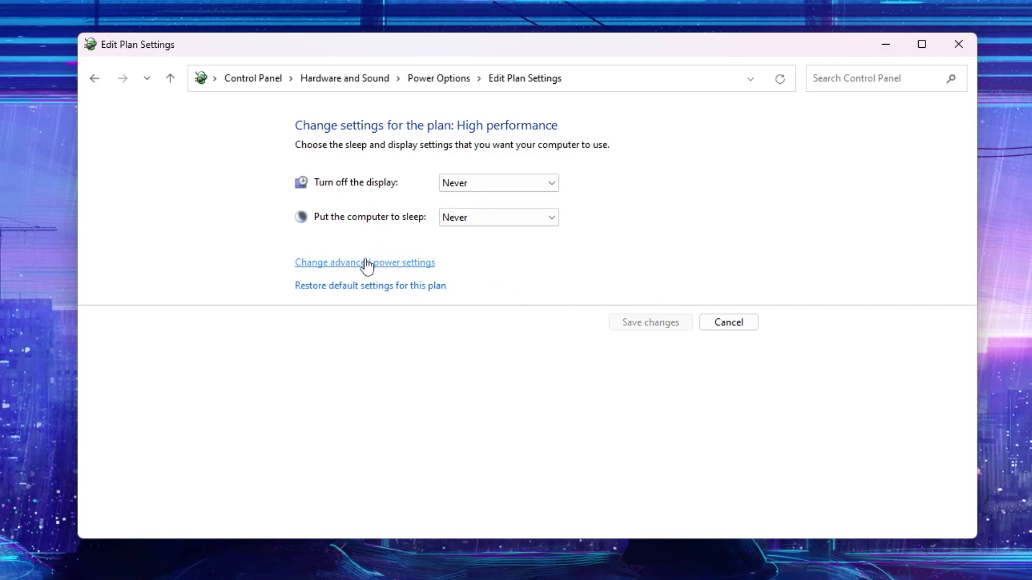
left_click(396, 264)
left_click_drag(0, 0, 445, 132)
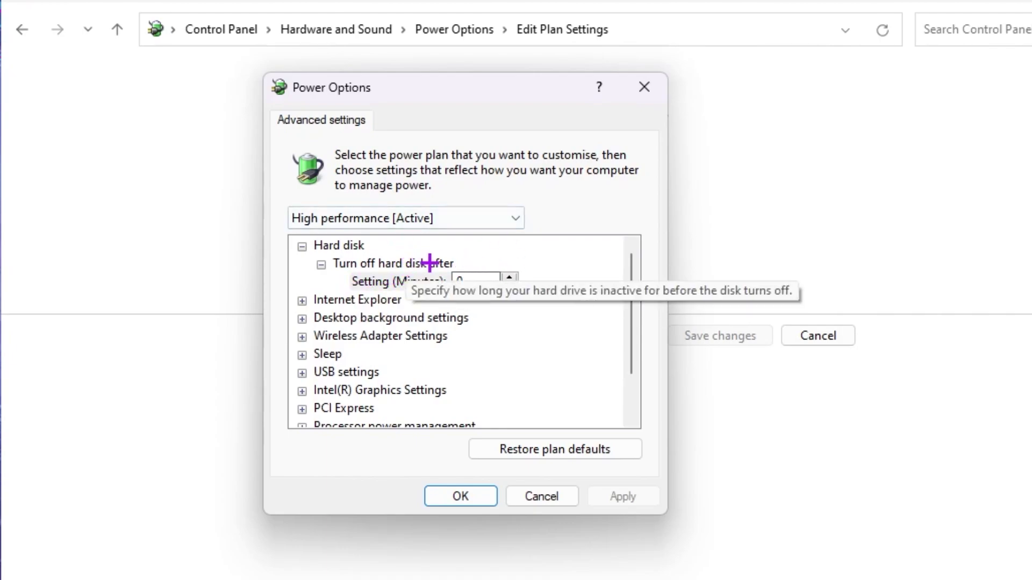
scroll(432, 269, "down", 1)
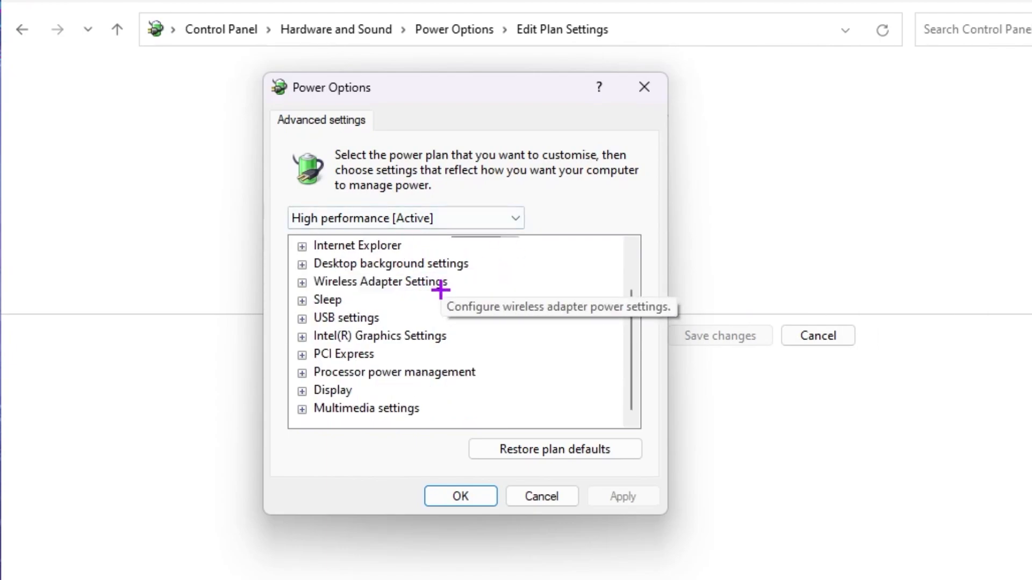
Expand the USB selective suspend setting and the Intel(R) Graphics Power Plan setting to examine their values.
left_click(301, 319)
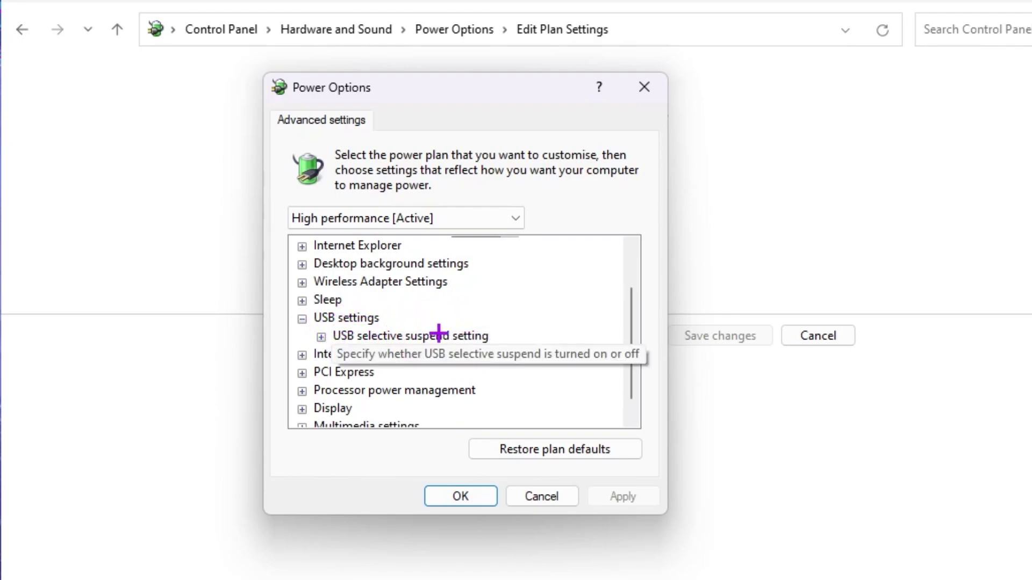
left_click(322, 337)
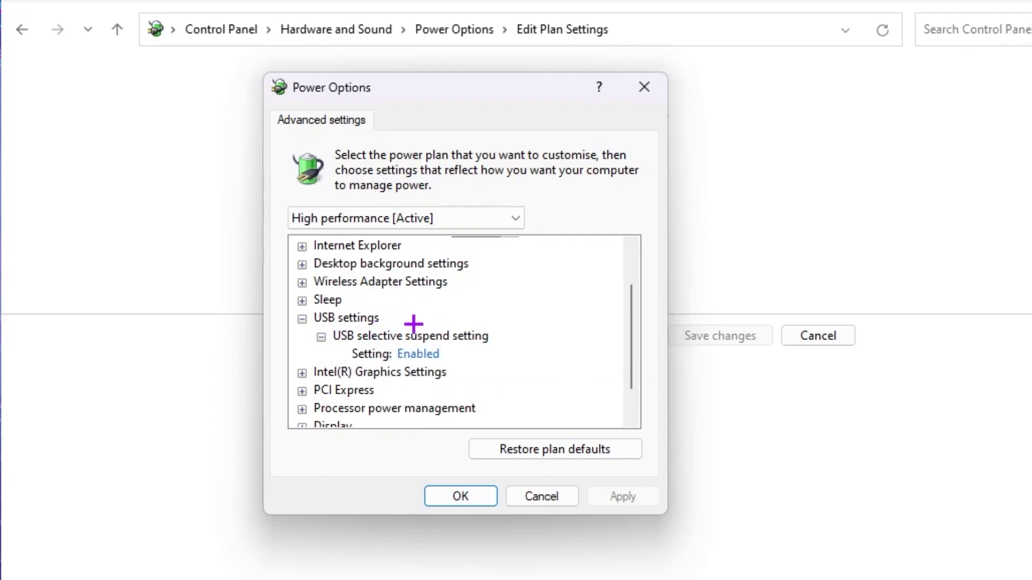
scroll(435, 347, "down", 1)
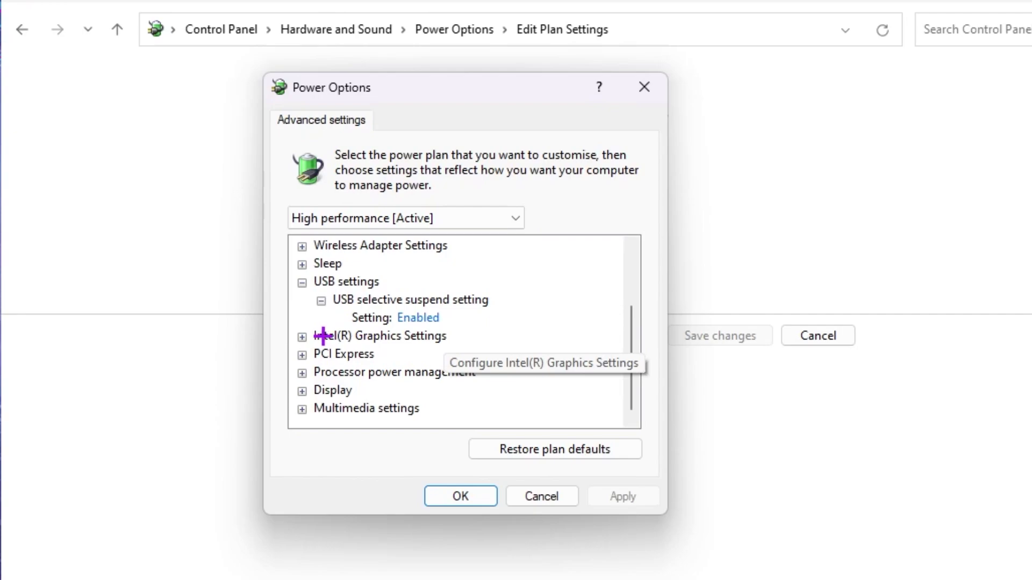
left_click(303, 336)
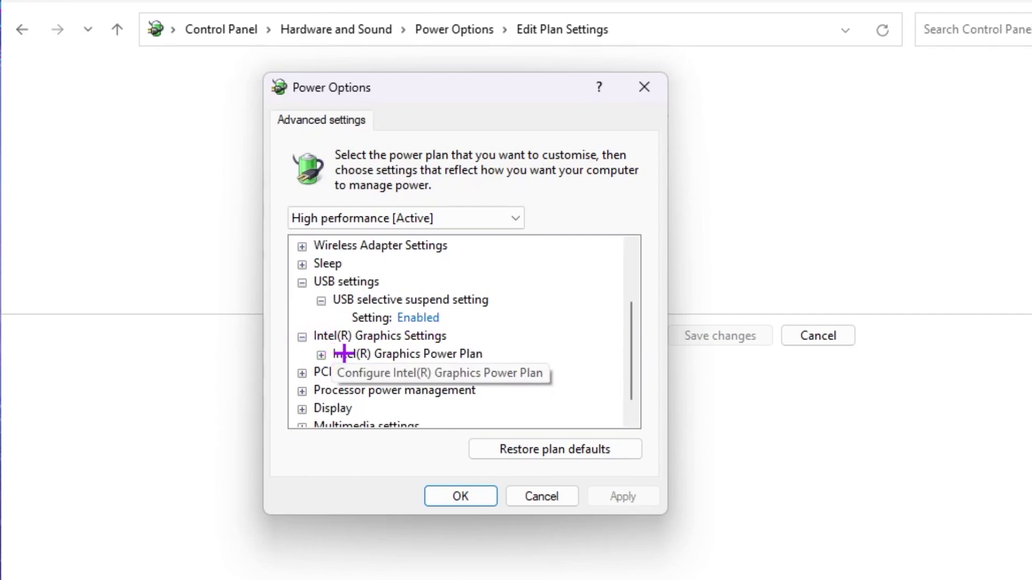
left_click(322, 356)
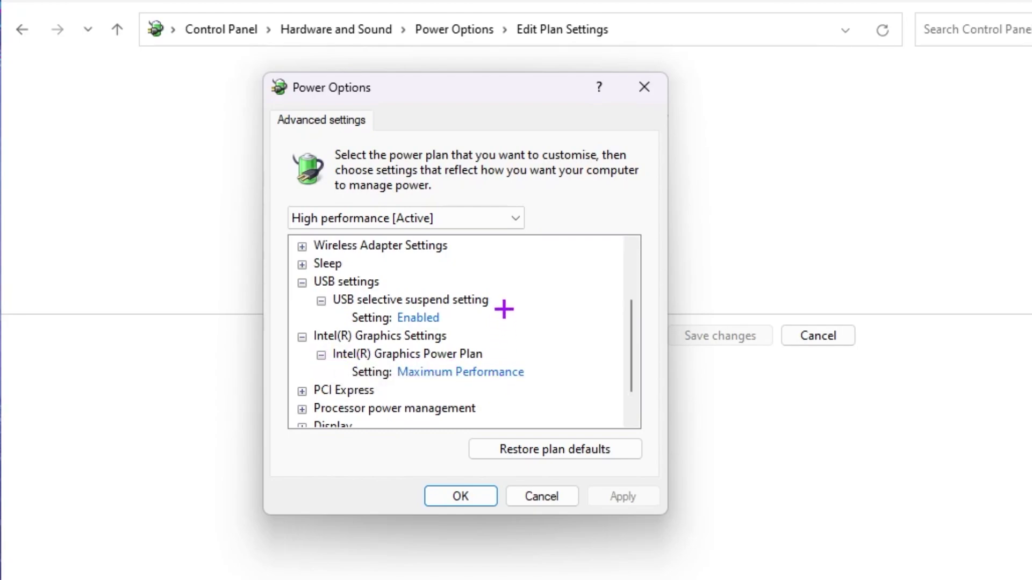
Examine the processor power management settings for core parking, maximum frequency, and minimum and maximum processor state, and accept the advanced power settings.
scroll(502, 304, "down", 1)
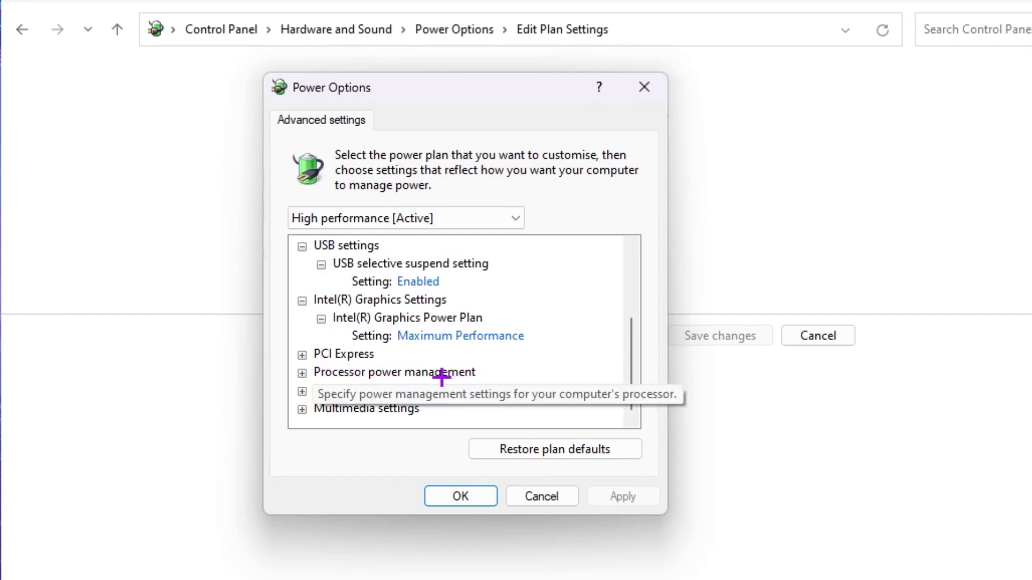
left_click(301, 373)
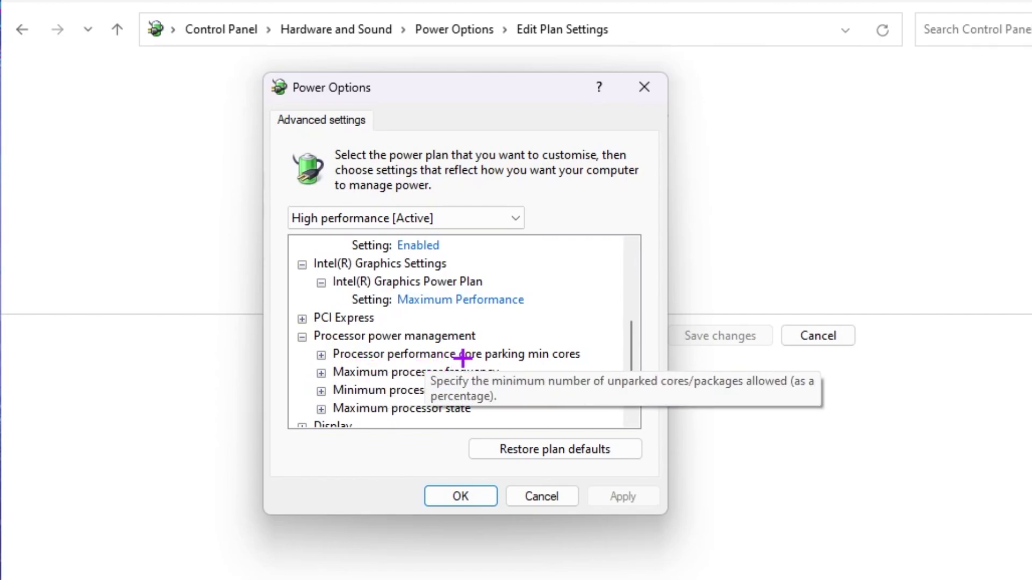
left_click(321, 355)
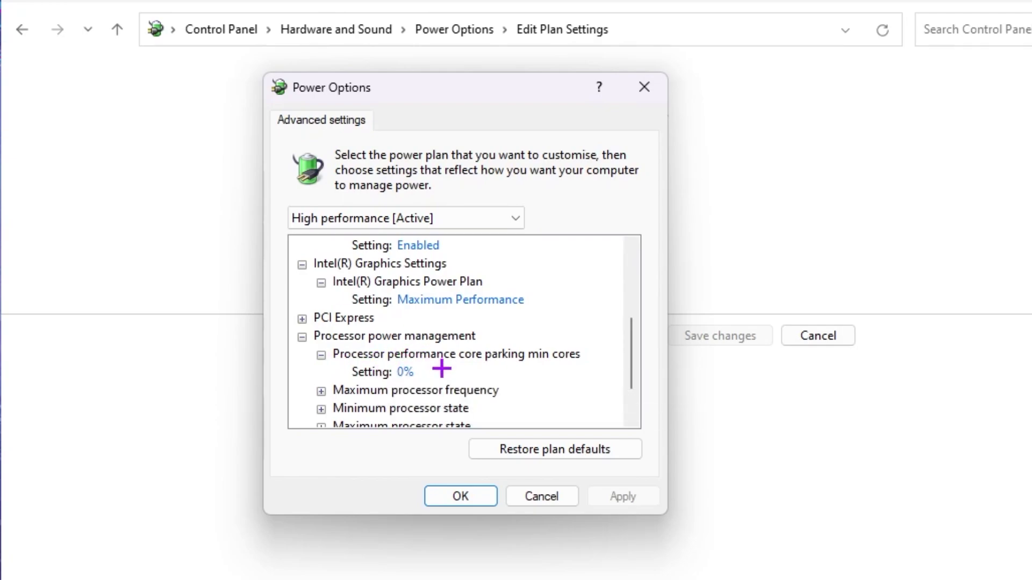
scroll(334, 392, "down", 1)
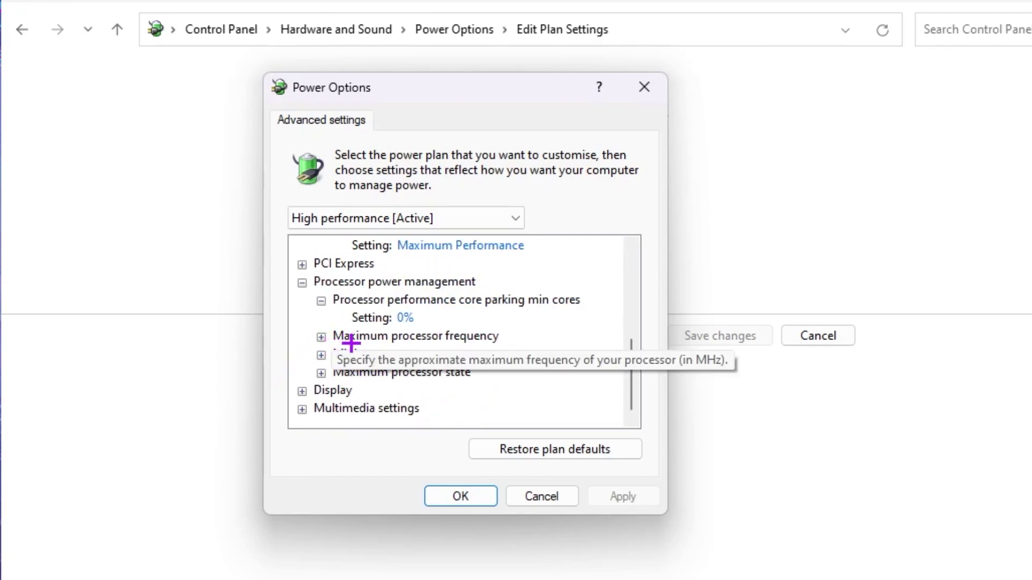
left_click(322, 337)
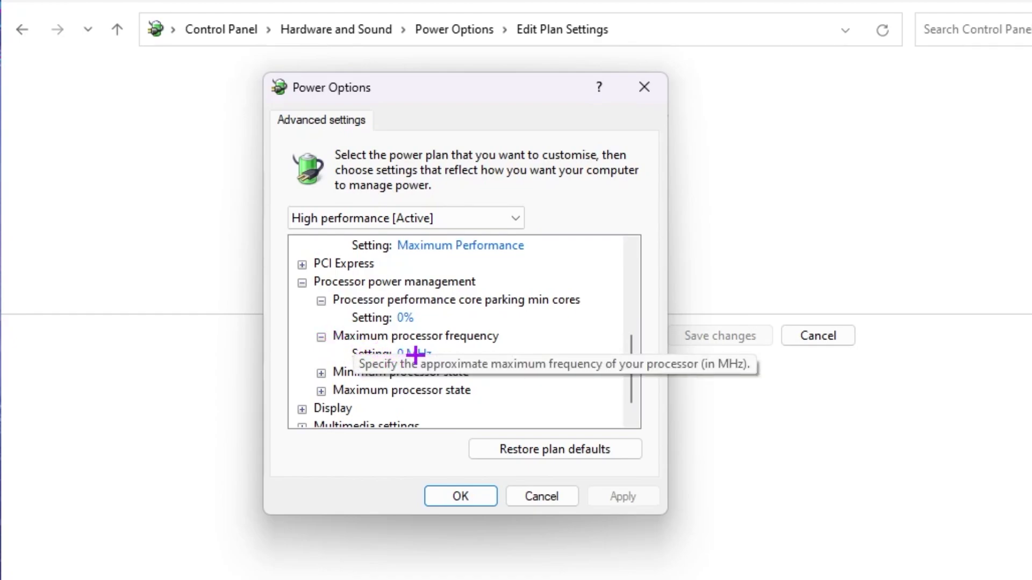
scroll(332, 341, "down", 1)
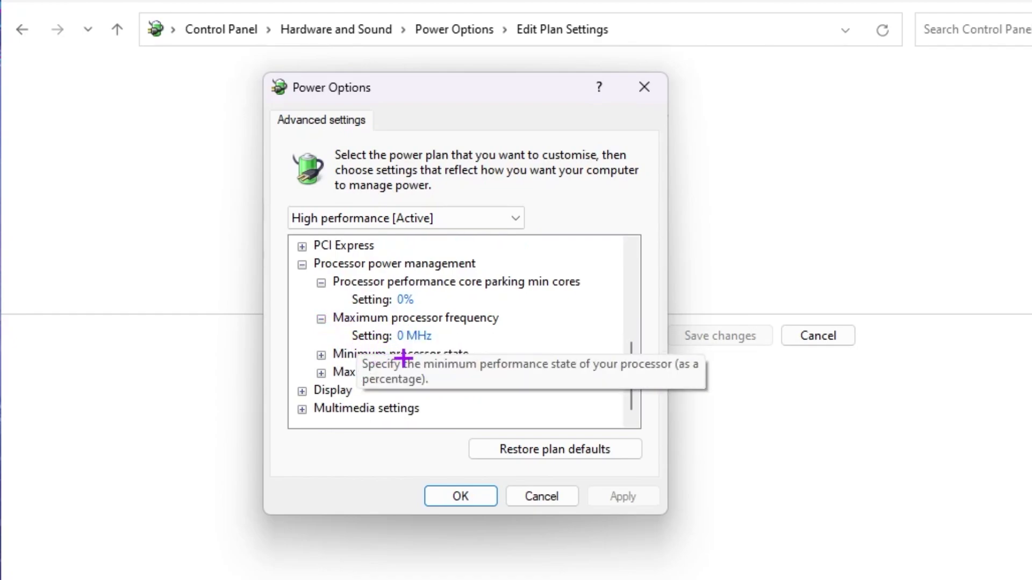
left_click(321, 354)
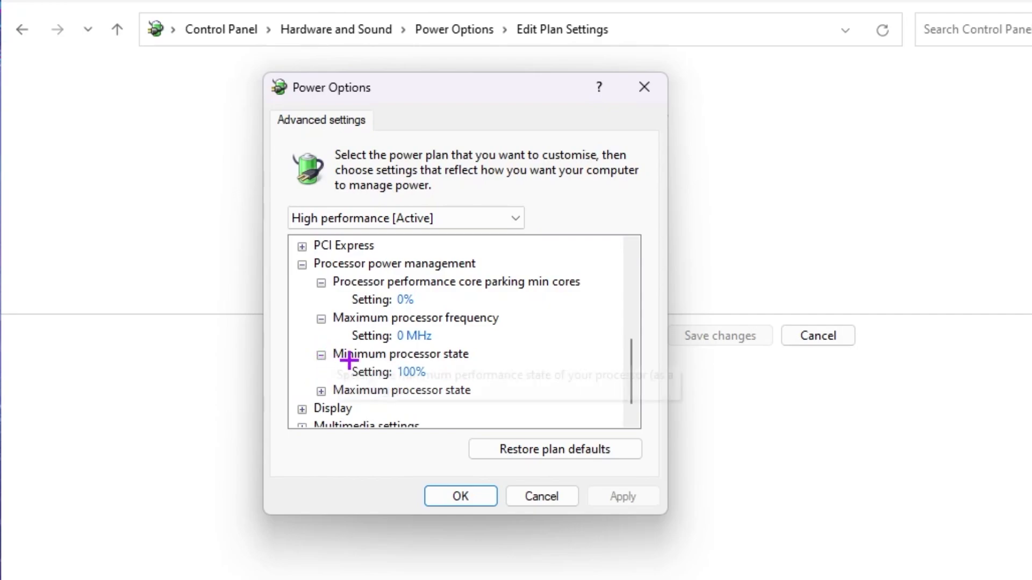
scroll(466, 371, "down", 1)
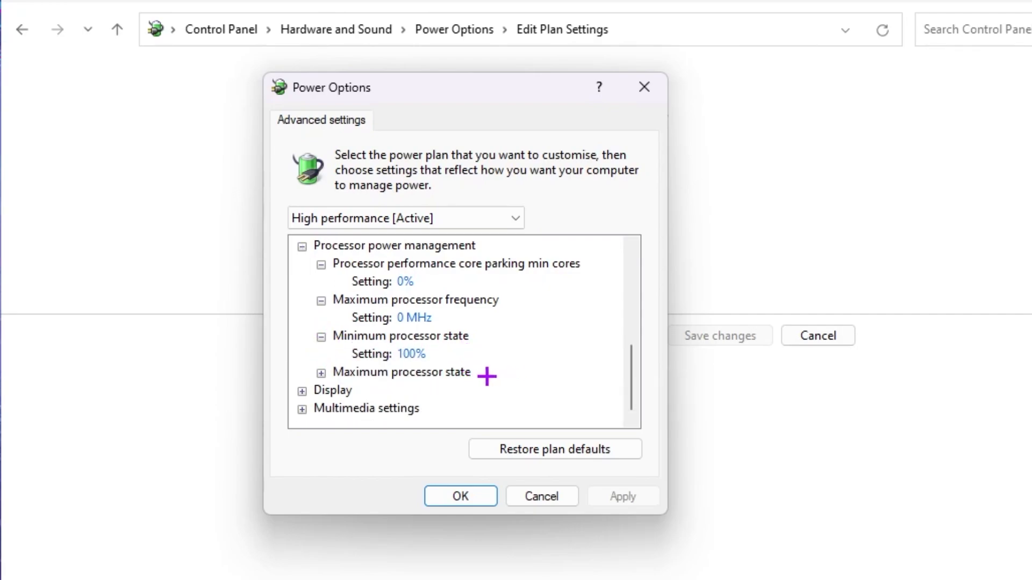
left_click(323, 373)
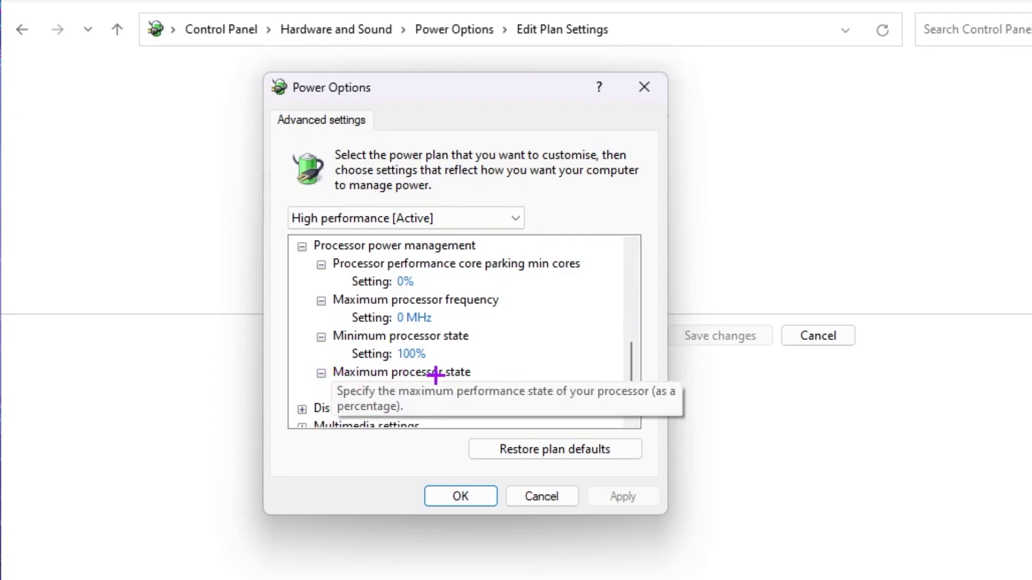
scroll(457, 353, "down", 1)
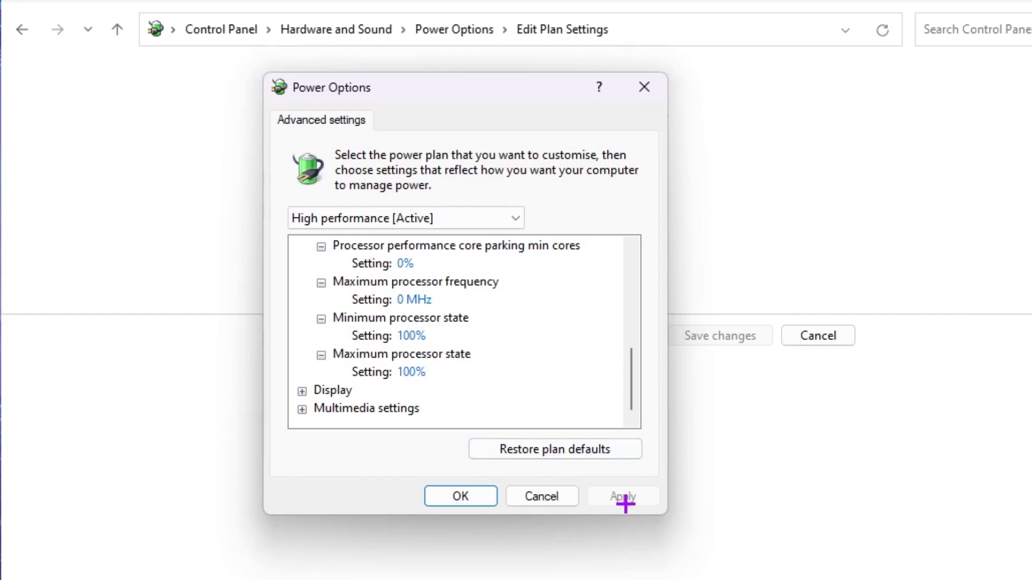
left_click(481, 497)
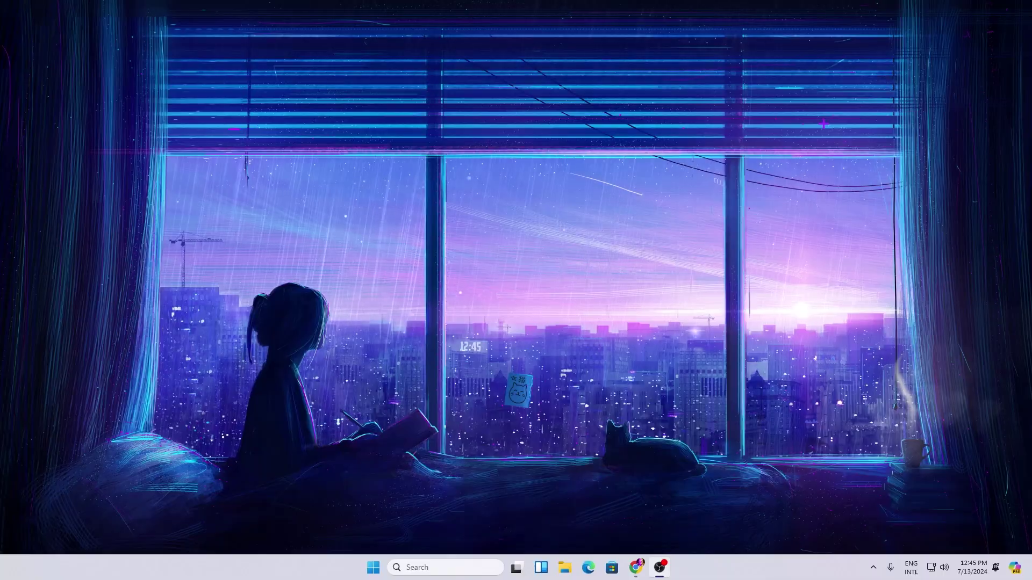
Search Windows for "system" and open System Configuration.
left_click(457, 569)
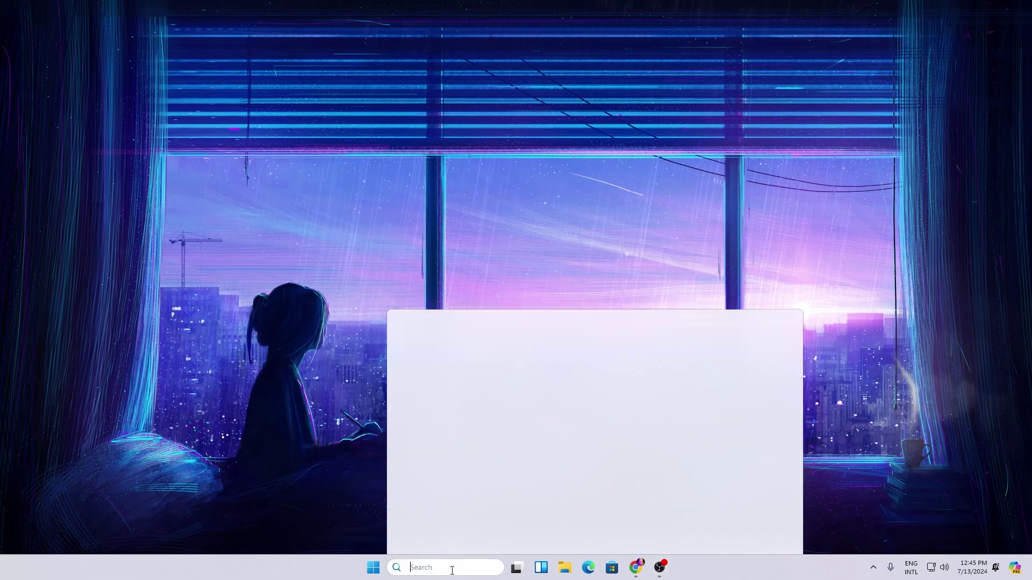
type("system")
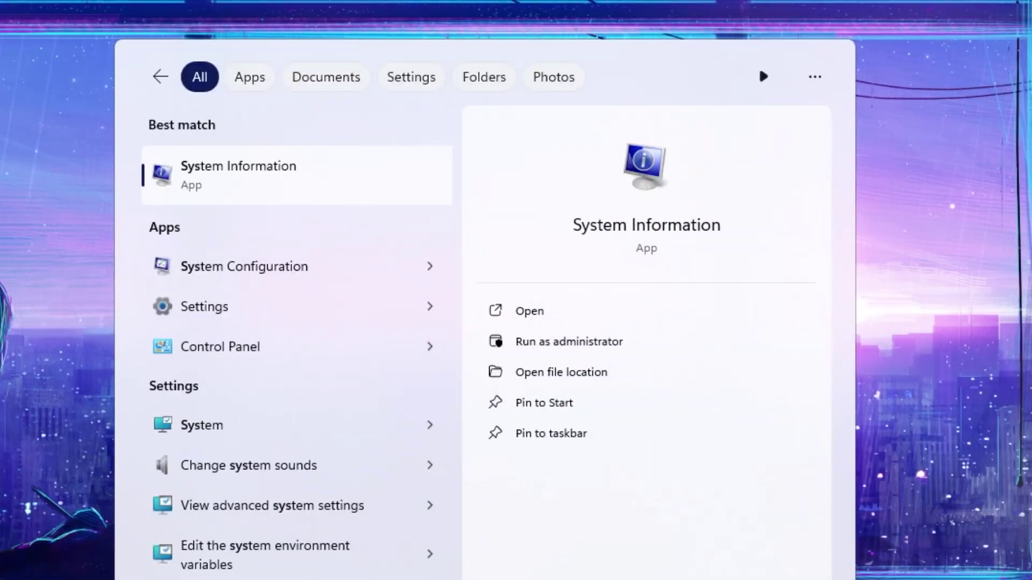
key("Down")
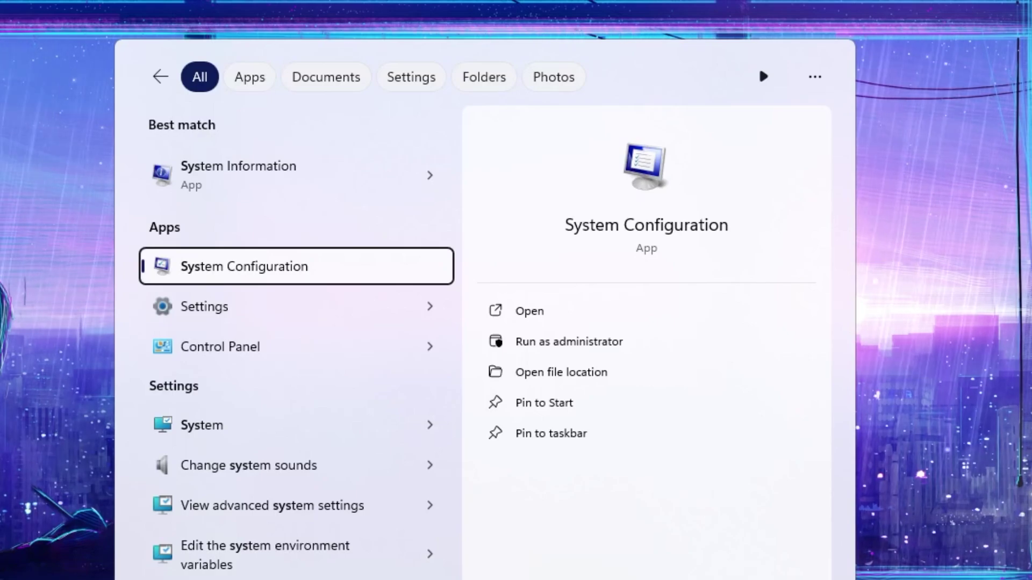
key("Return")
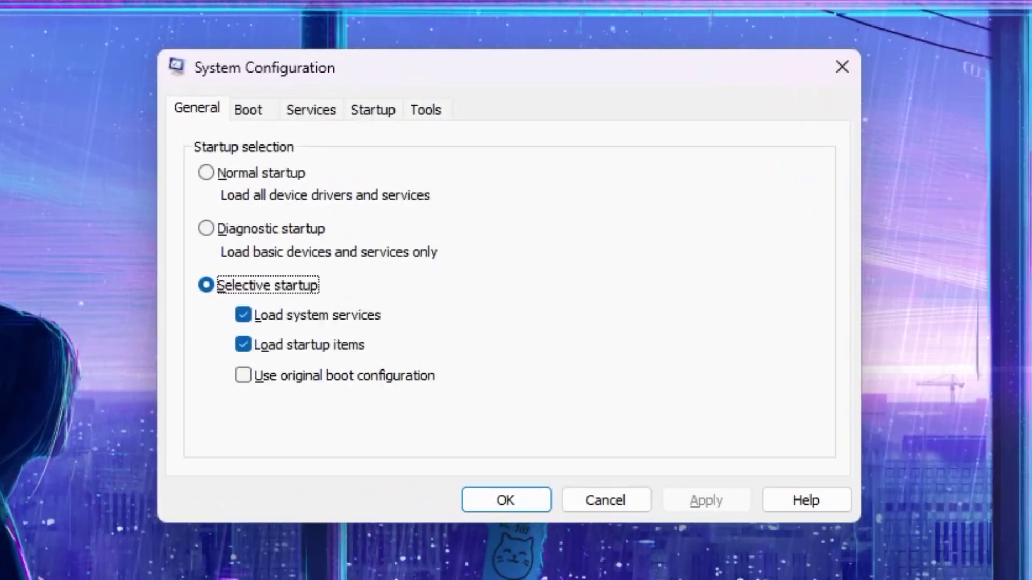
Set the number of processors to 16 in the advanced boot options of the Windows 11 entry.
left_click(257, 114)
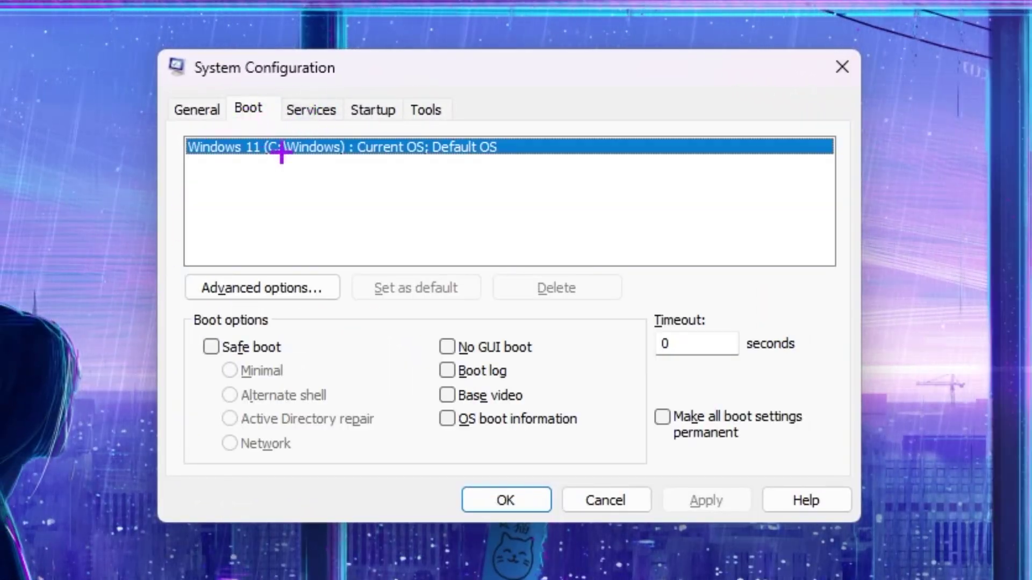
left_click(247, 298)
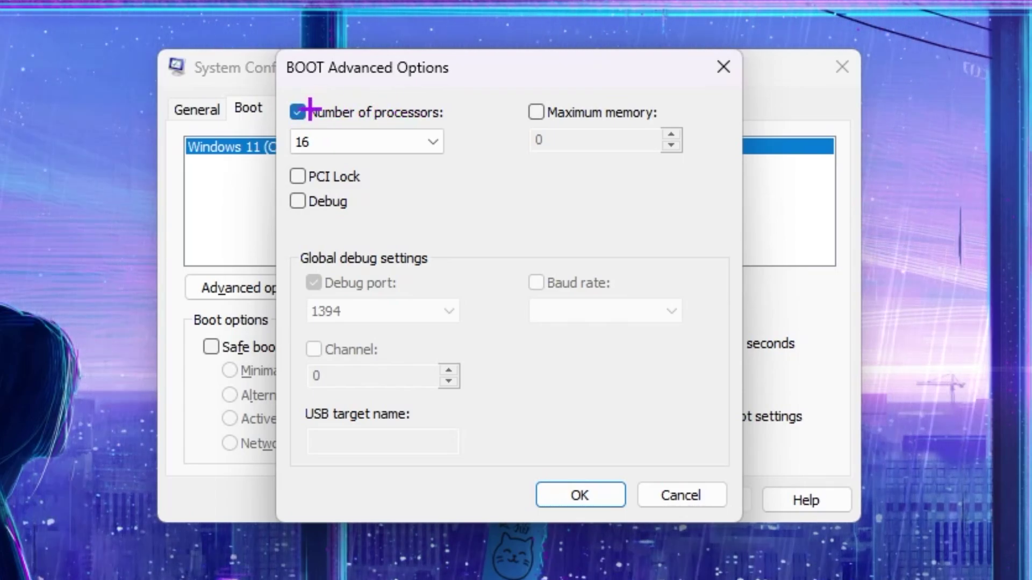
left_click(425, 141)
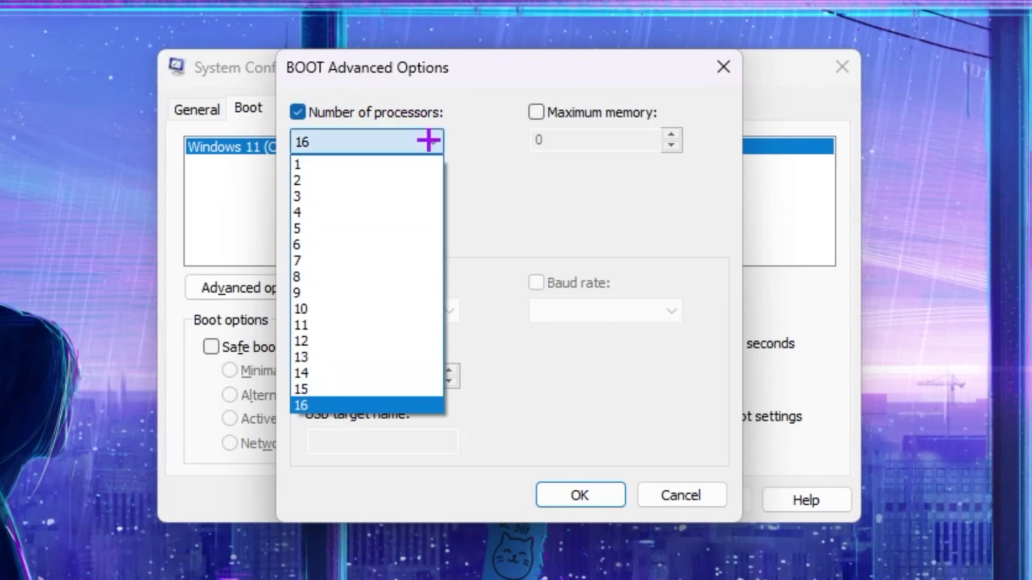
left_click(338, 404)
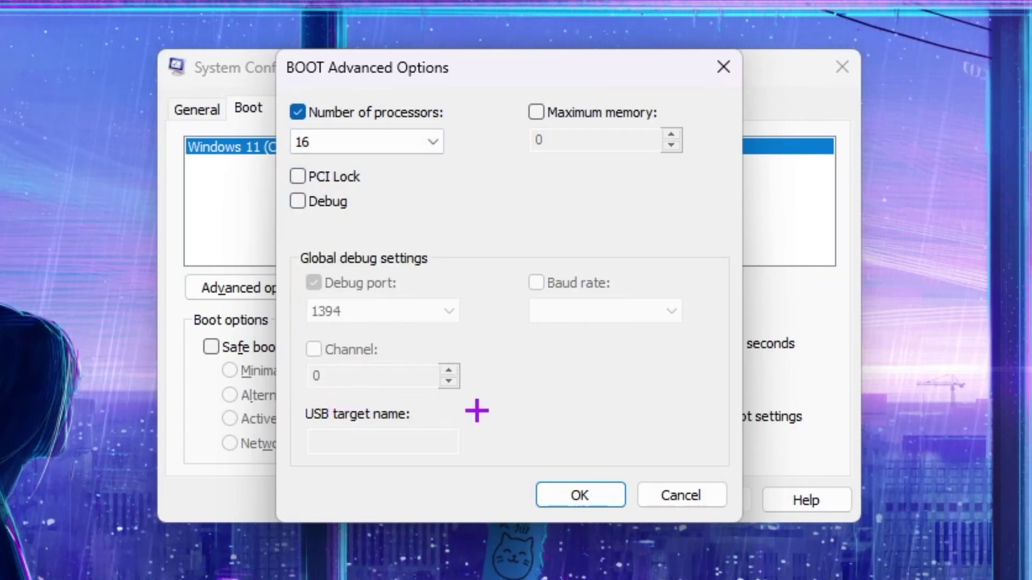
left_click(567, 495)
Apply the boot changes and exit System Configuration without restarting the computer.
left_click(701, 500)
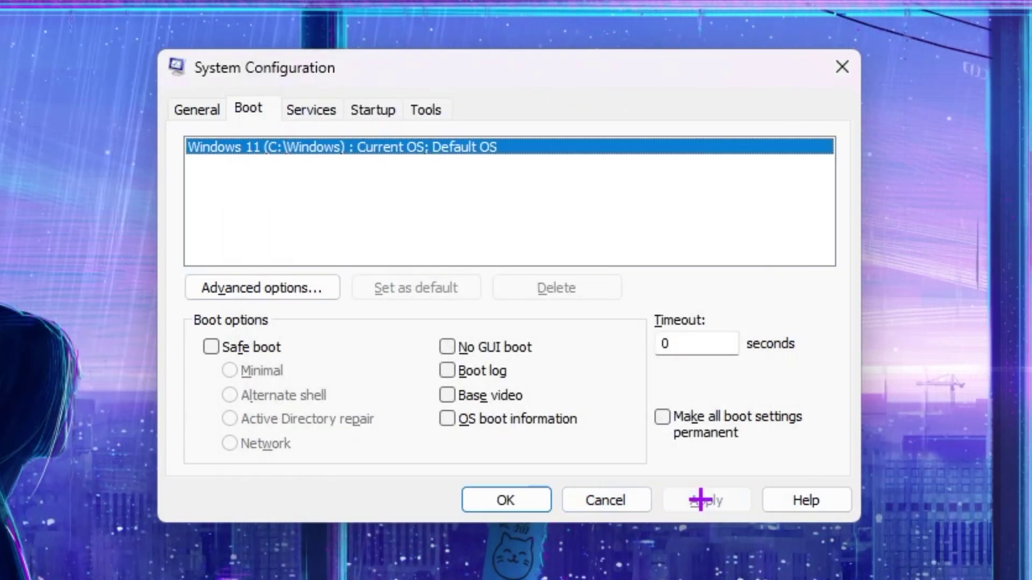
left_click(507, 500)
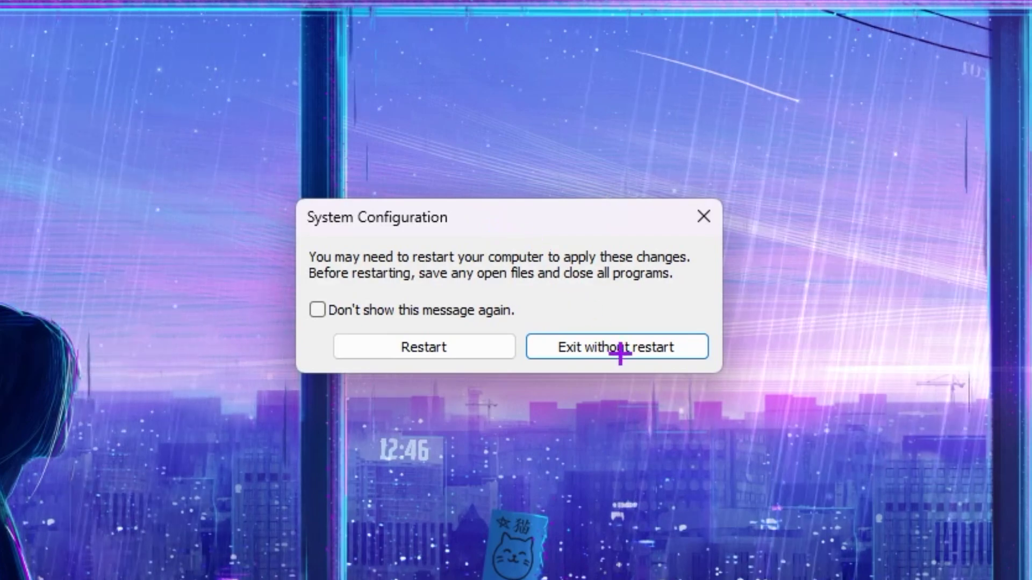
left_click(651, 347)
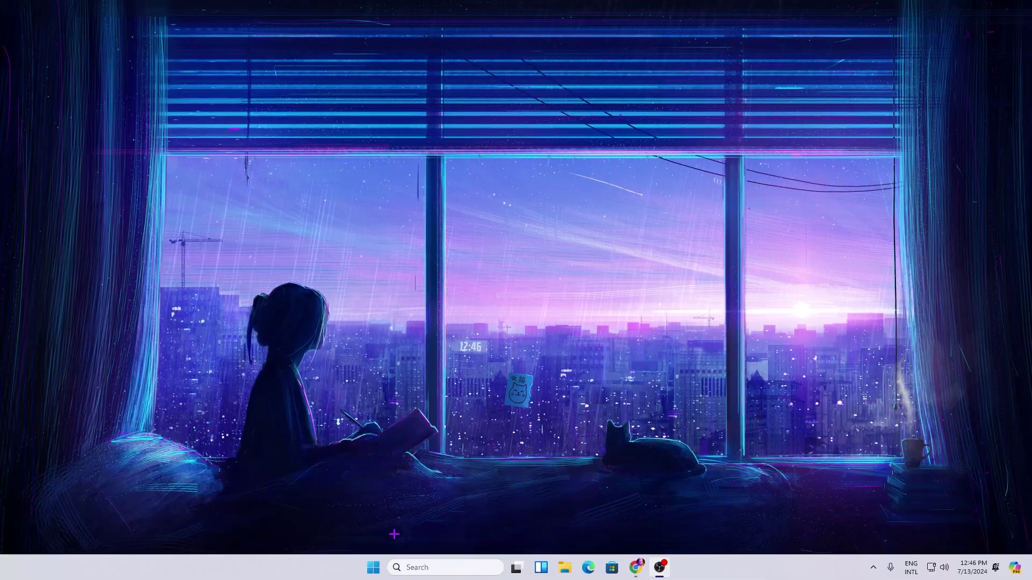
Open the advanced system settings from the system's About page and bring up the Performance Options.
right_click(374, 568)
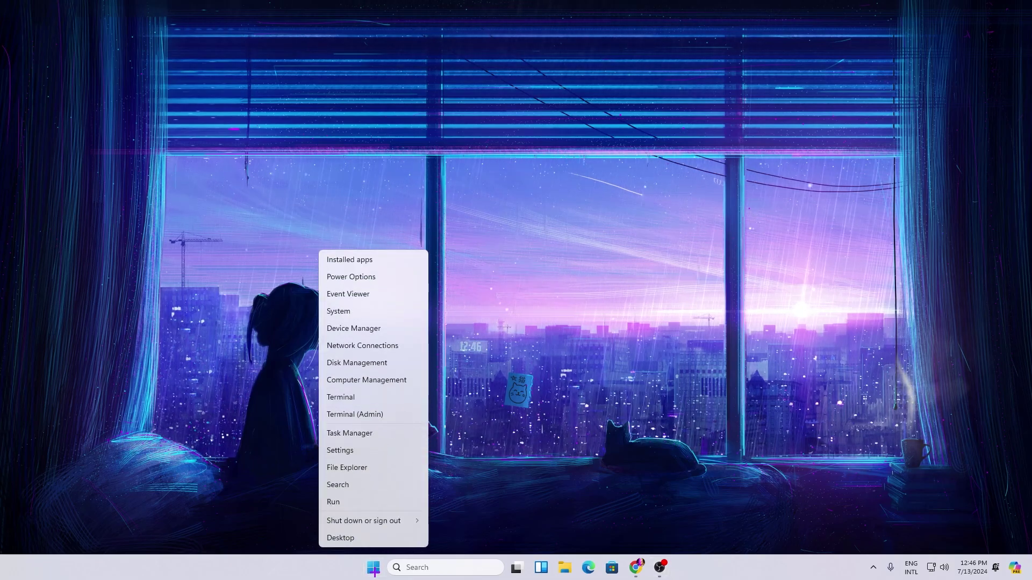
left_click(360, 311)
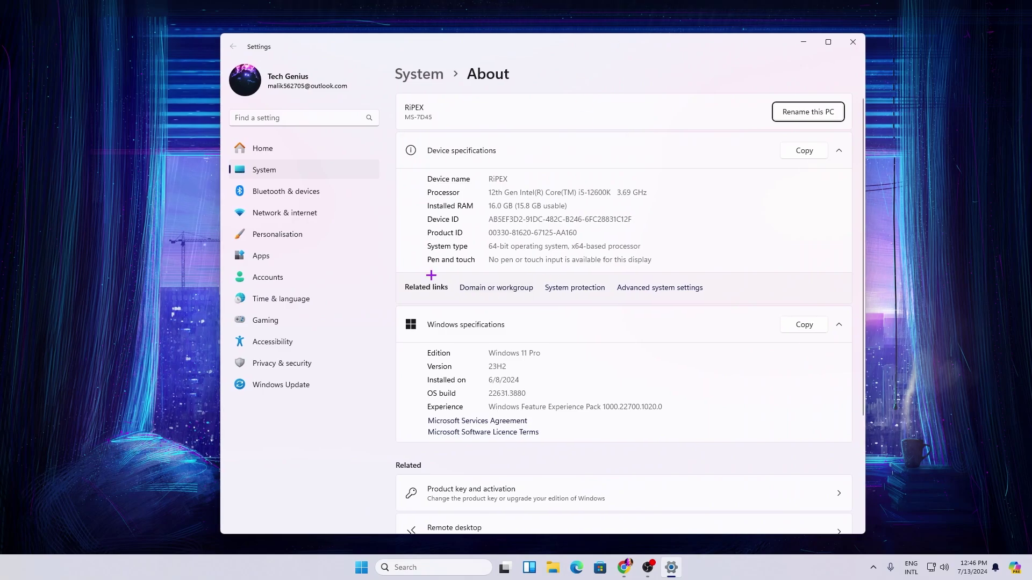
left_click(652, 288)
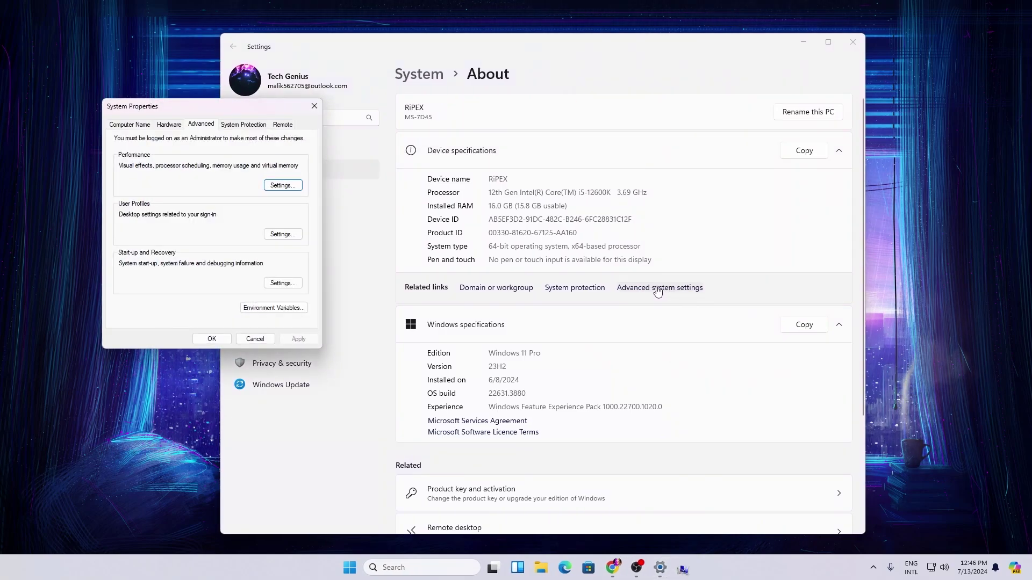
left_click_drag(165, 104, 412, 103)
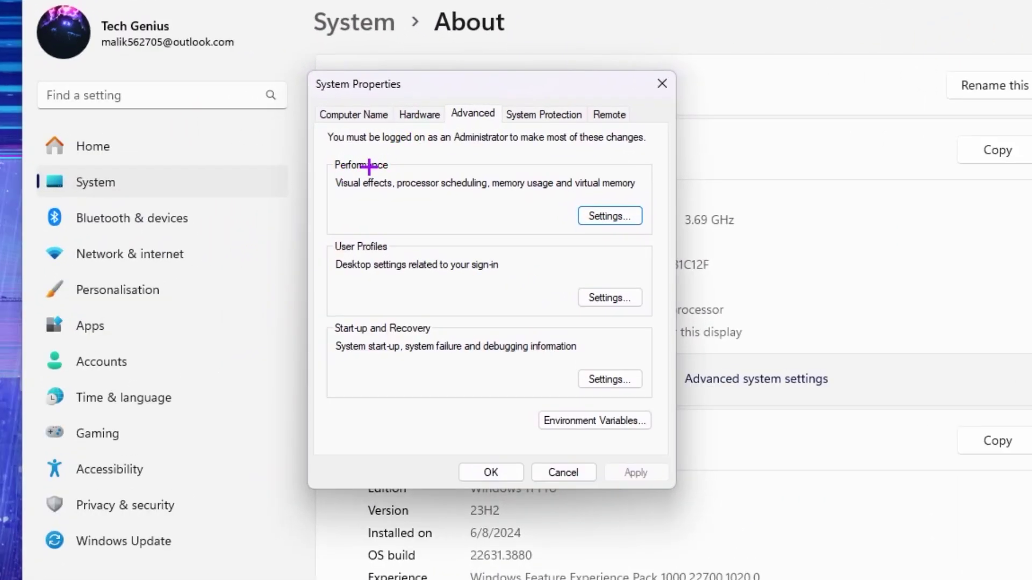
left_click(612, 217)
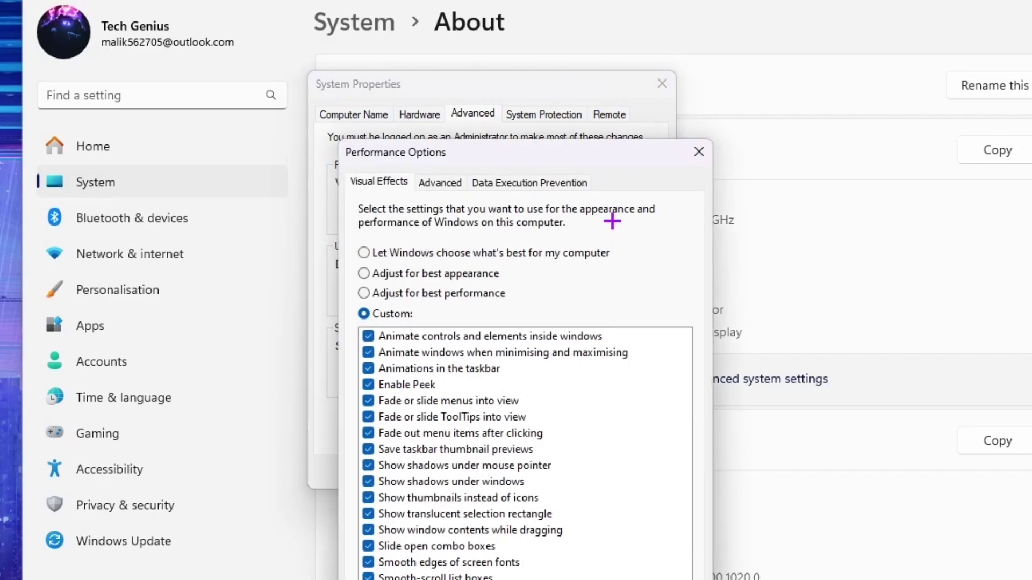
Try the Adjust for best performance preset for the visual effects, and select Let Windows choose what's best for my computer.
left_click(455, 292)
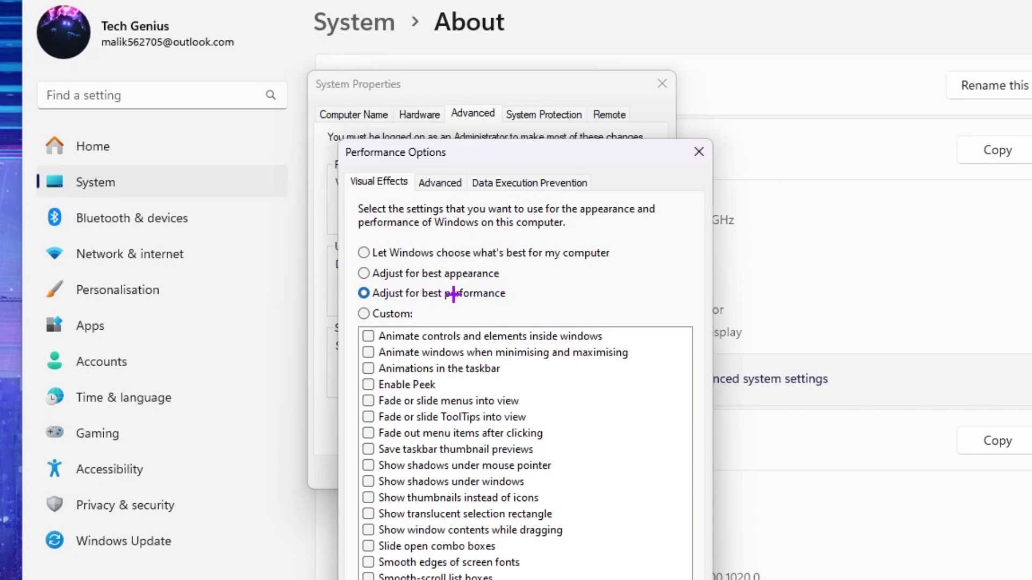
left_click(375, 316)
left_click(382, 275)
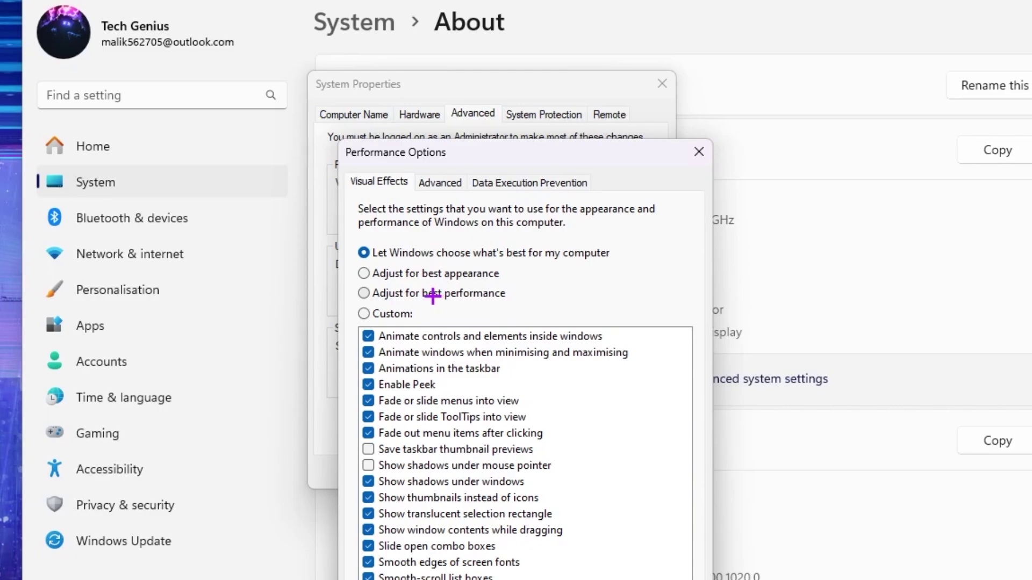
Turn off automatic paging file management in the Virtual Memory settings and set drive C: to no paging file.
left_click(445, 184)
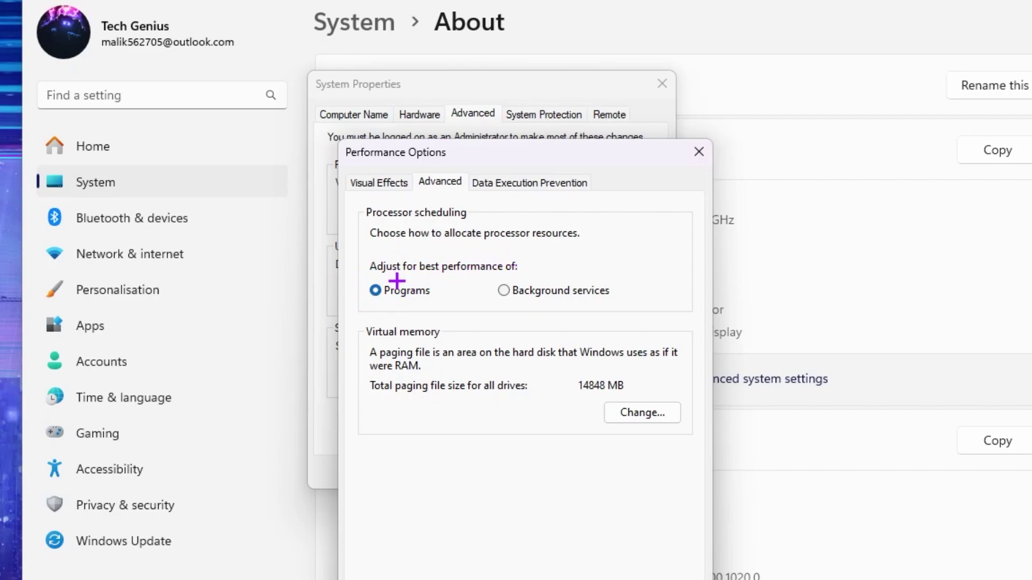
left_click(642, 415)
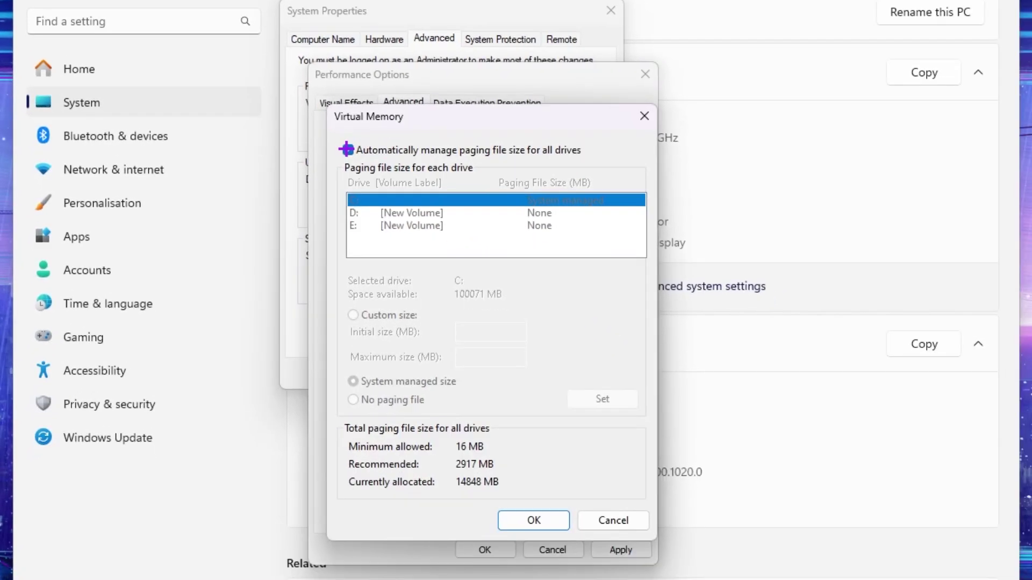
left_click(381, 233)
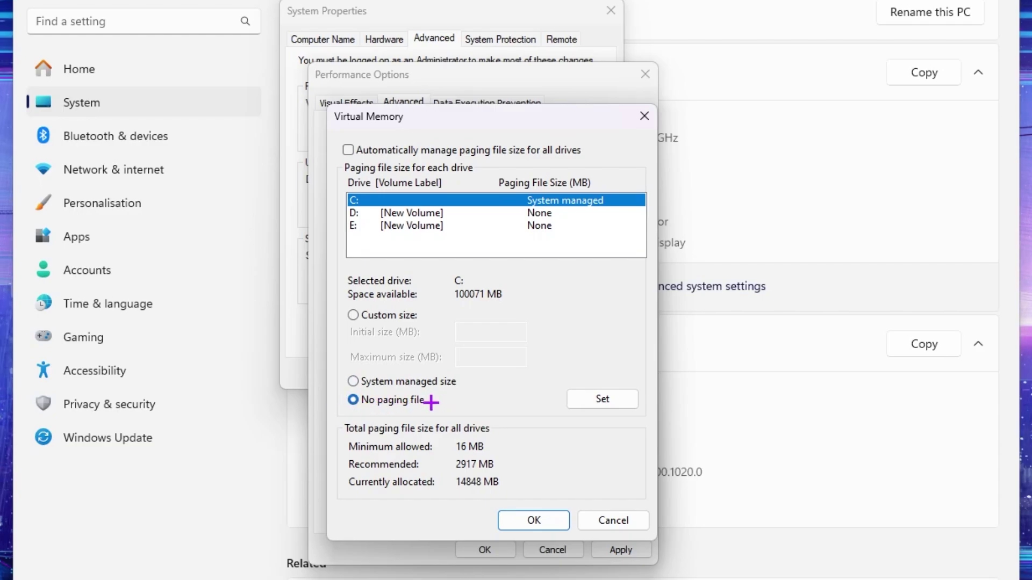
left_click(602, 399)
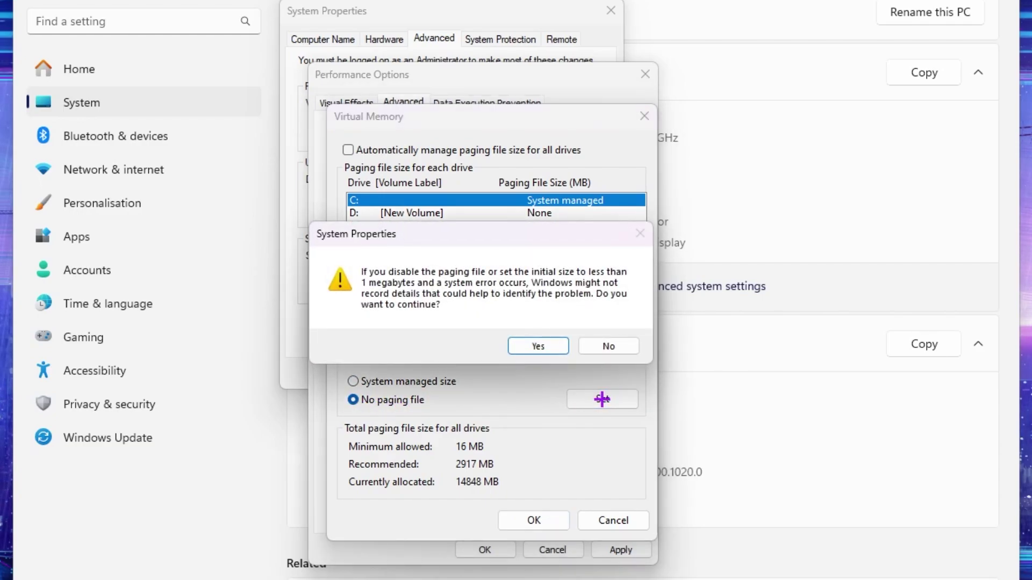
left_click(539, 346)
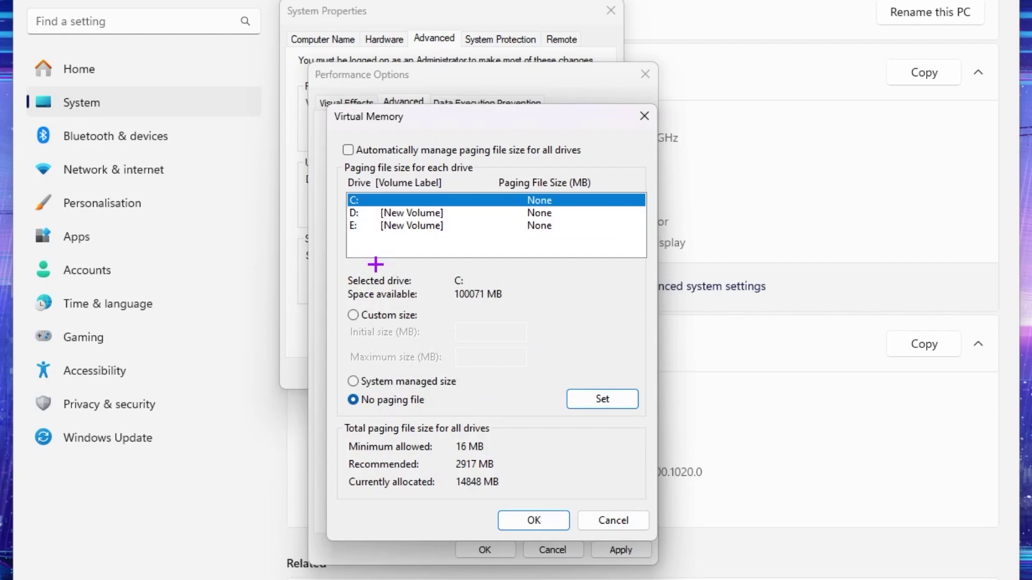
Choose a custom paging file size for drive D:, and open Calculator beside the Virtual Memory dialog.
left_click(423, 214)
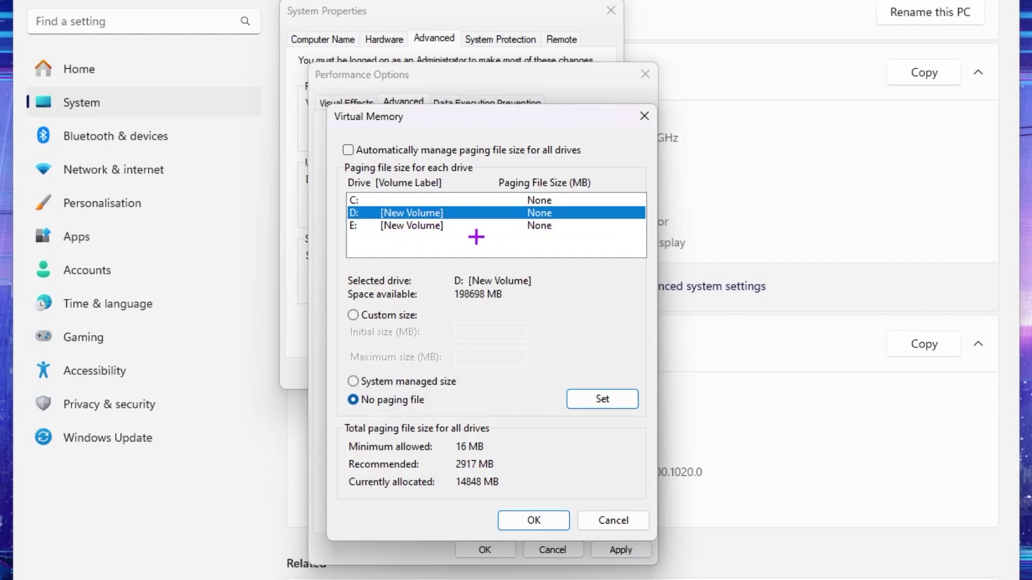
left_click(360, 317)
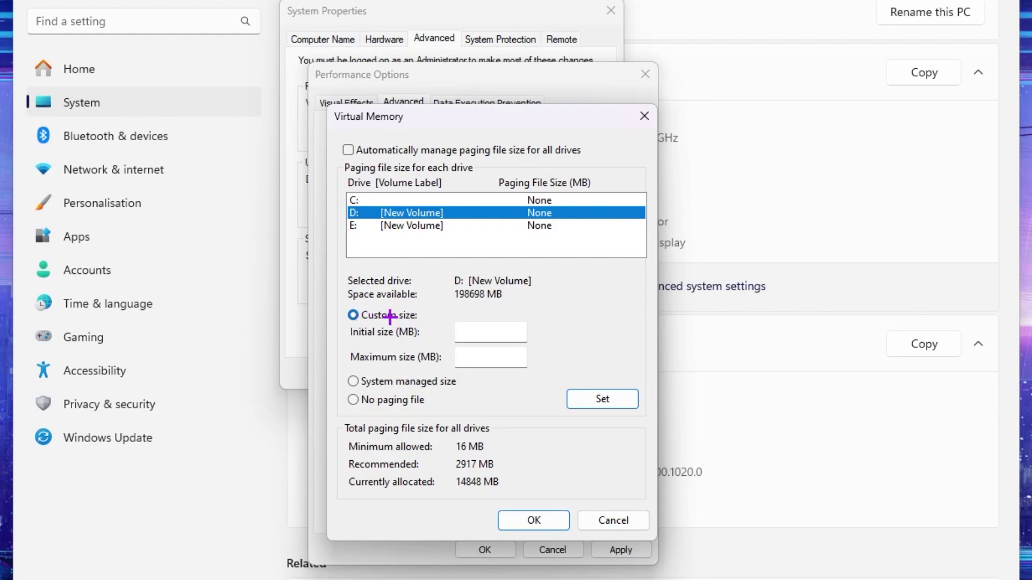
key("super")
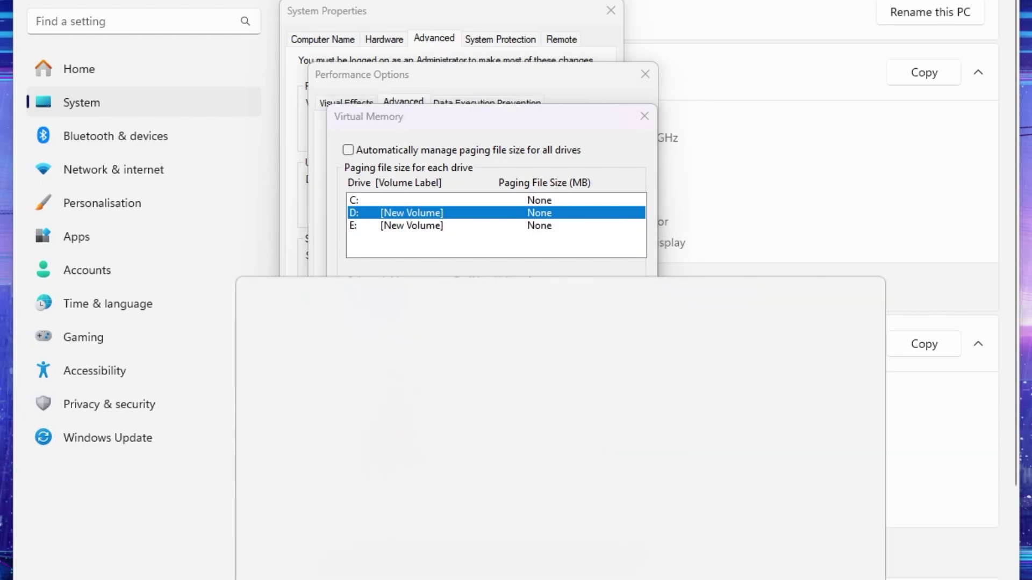
type("ca")
left_click(332, 221)
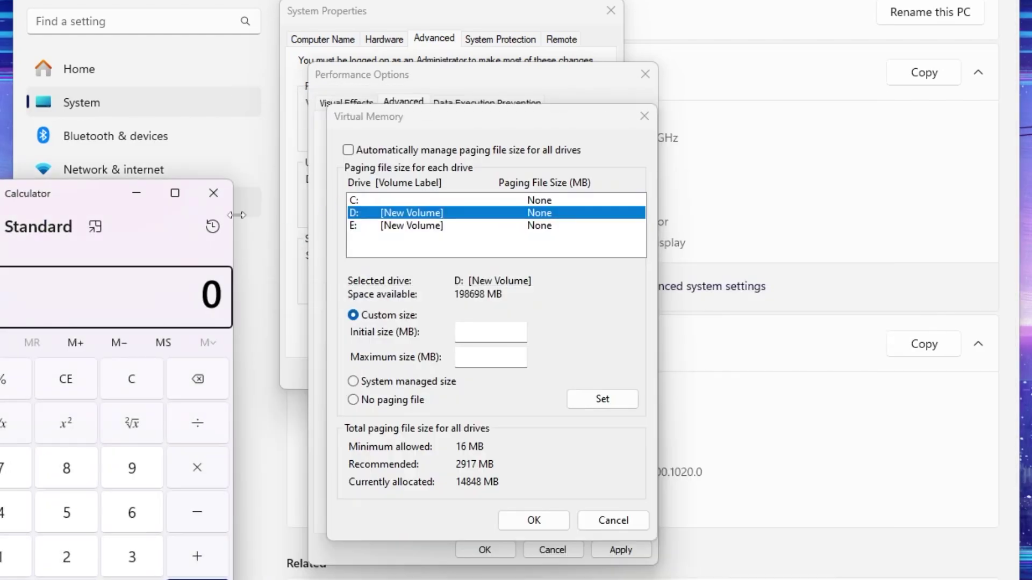
left_click_drag(83, 193, 775, 32)
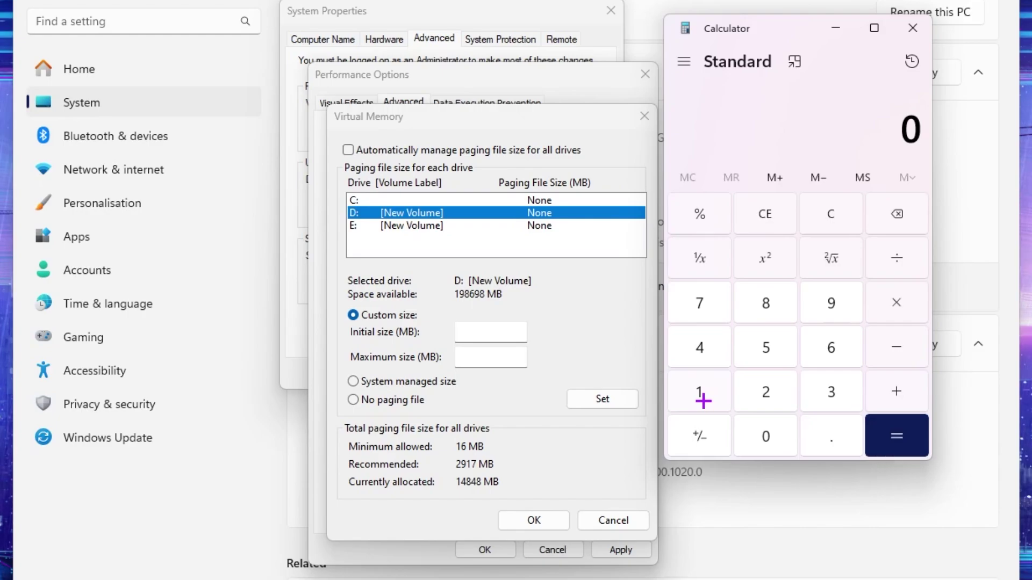
Calculate 16 × 1024, multiply it by 1.5, and set drive D:'s initial paging file size to 24576 MB.
left_click(700, 398)
left_click(834, 347)
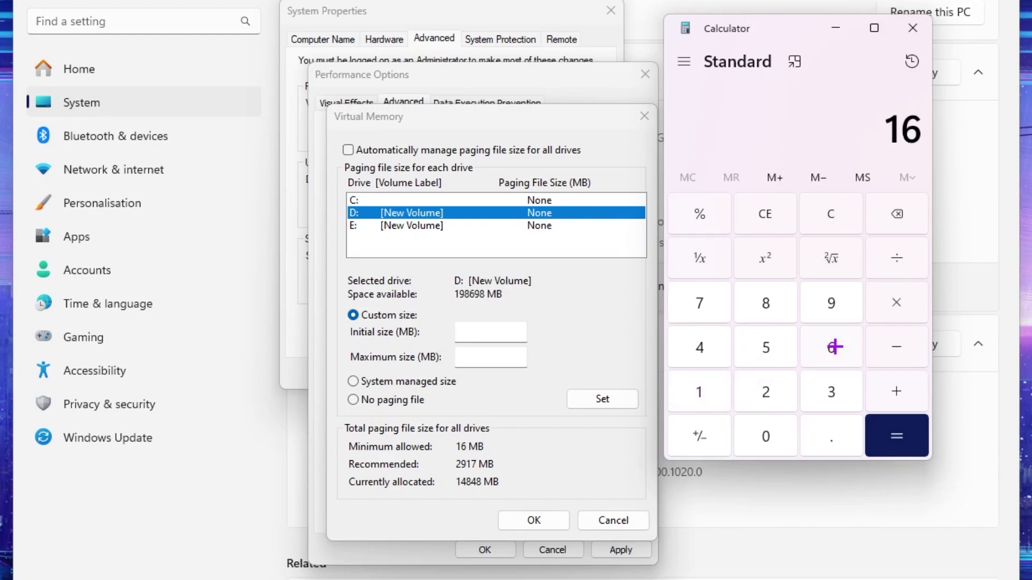
left_click(881, 305)
left_click(700, 397)
left_click(766, 436)
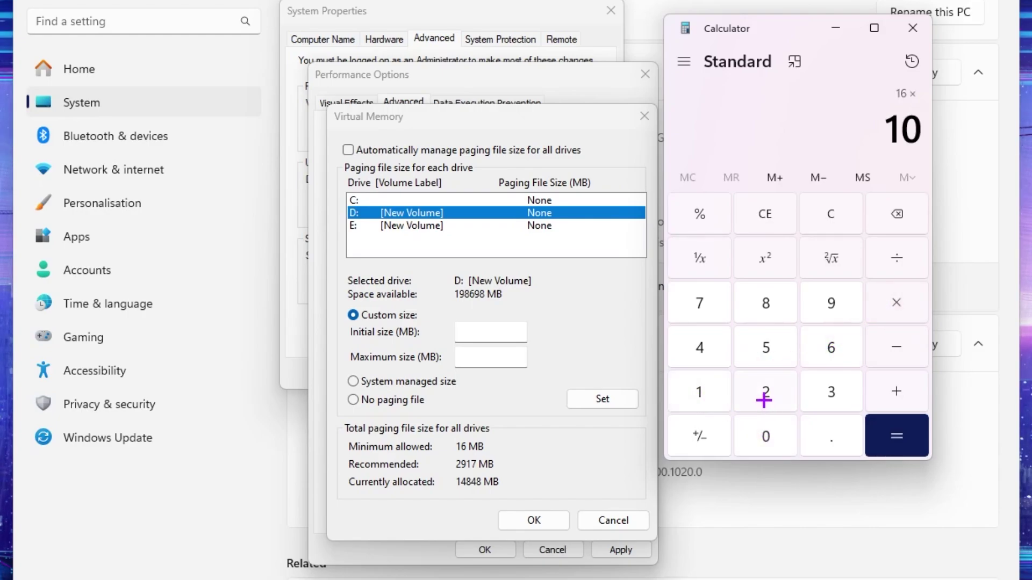
left_click(766, 392)
left_click(700, 348)
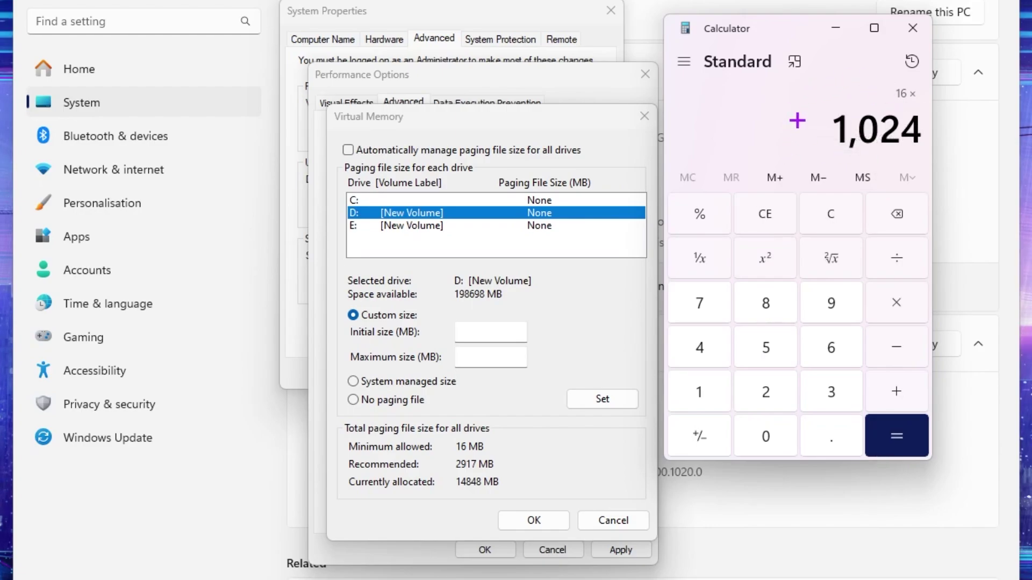
left_click(900, 441)
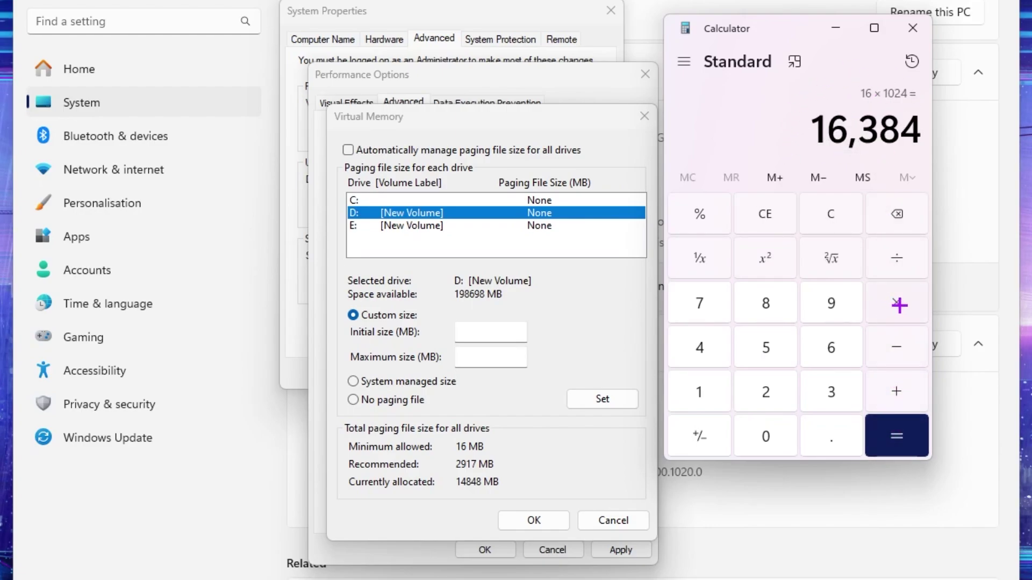
left_click(703, 392)
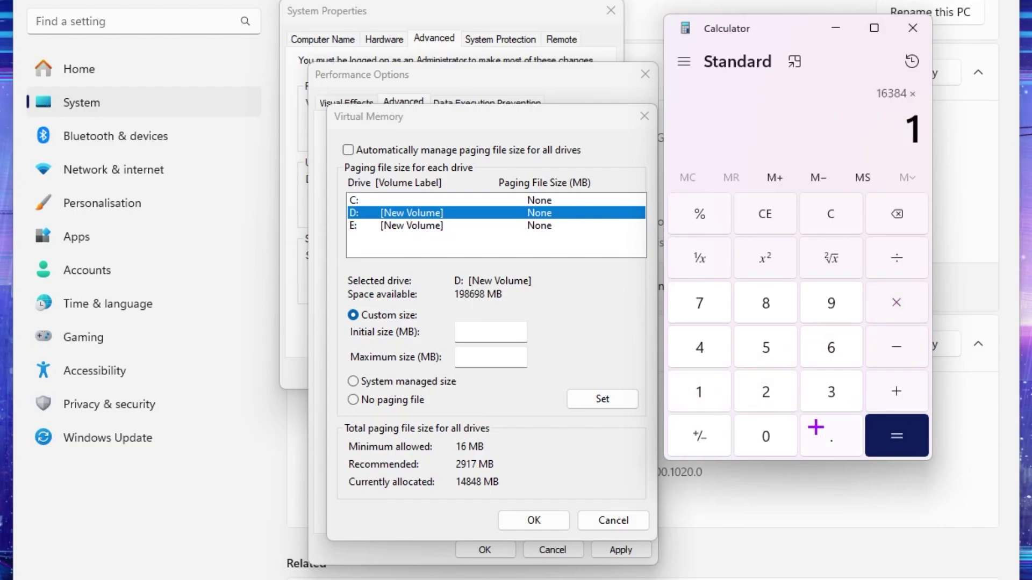
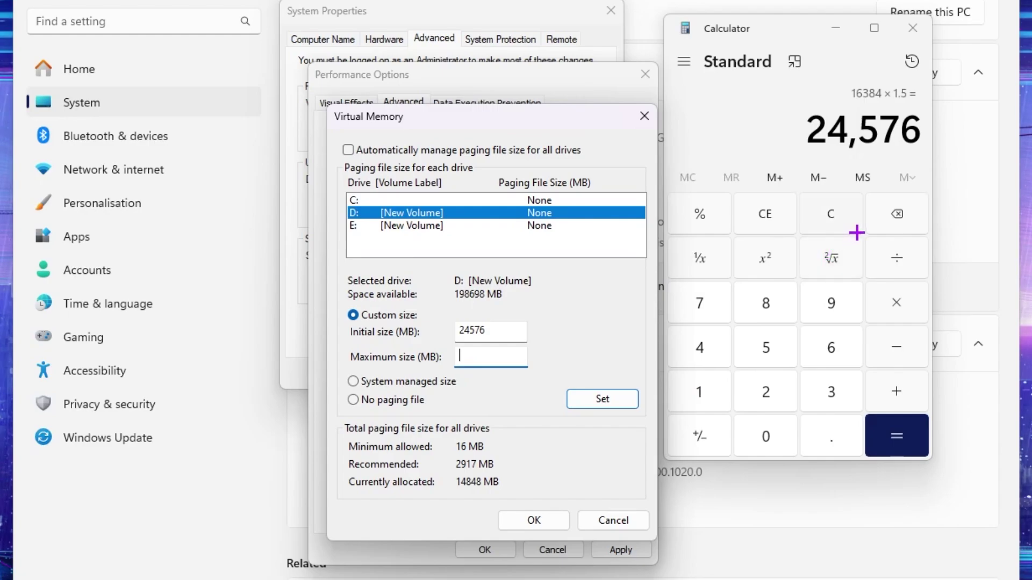
Clear the calculator, calculate 16345 × 3, and set drive D:'s maximum paging file size to 49035 MB.
left_click(828, 220)
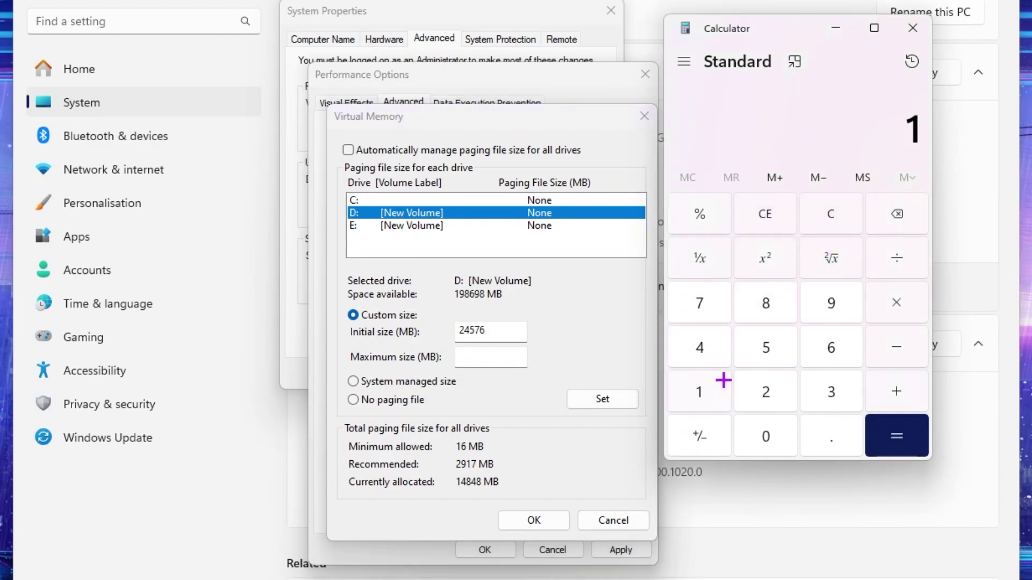
left_click(813, 358)
left_click(826, 392)
left_click(705, 348)
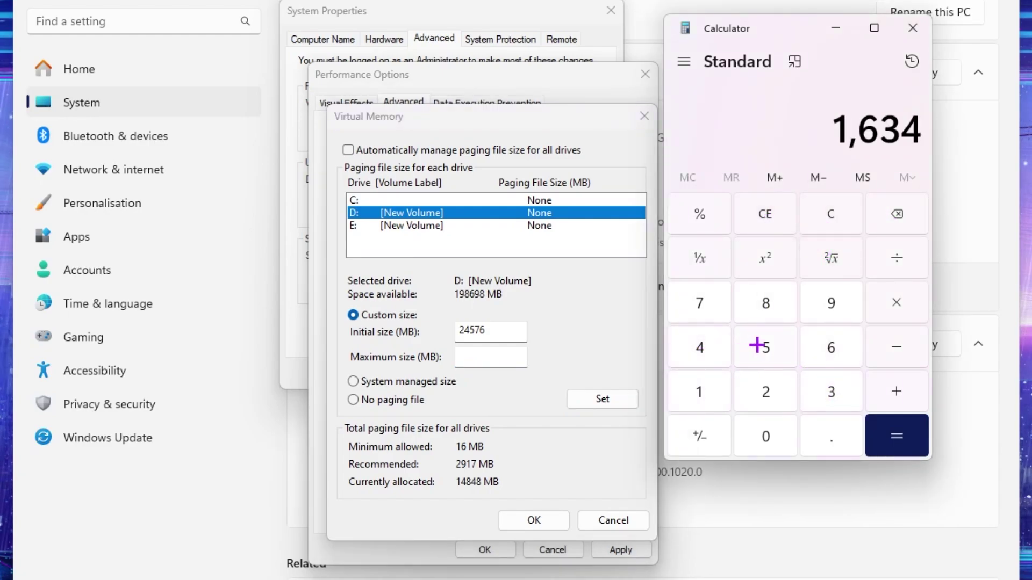
left_click(764, 345)
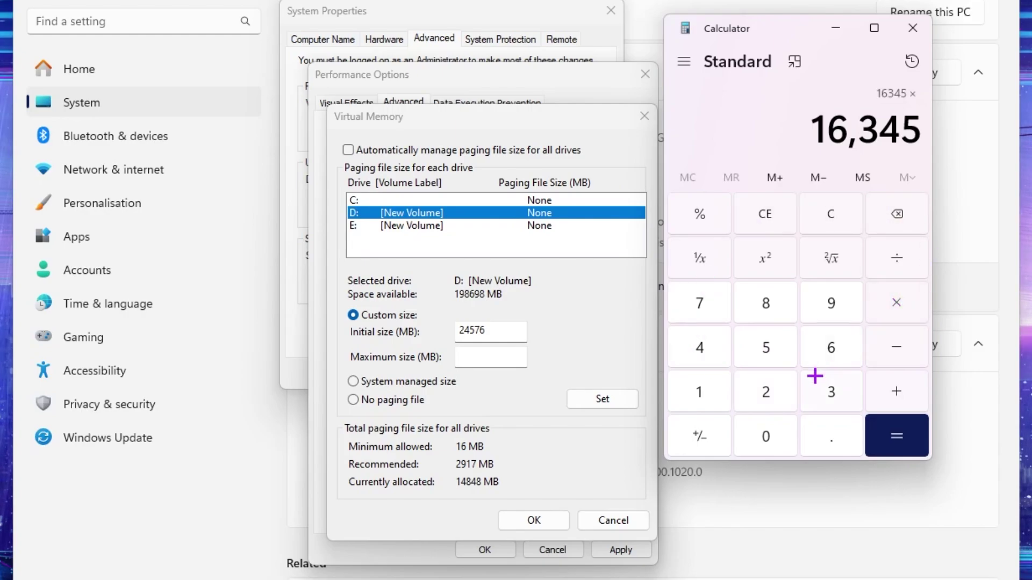
left_click(827, 391)
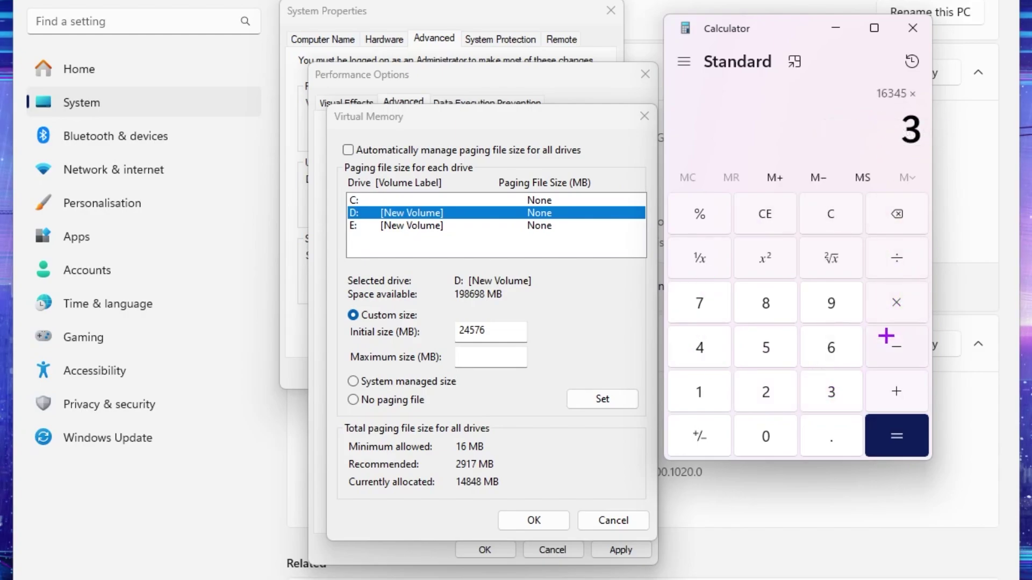
left_click(903, 439)
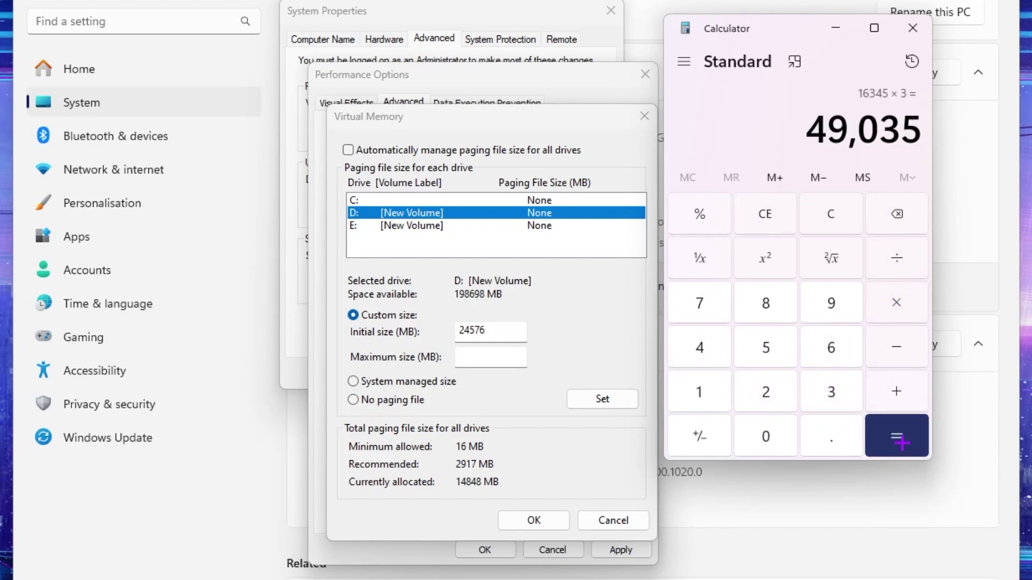
left_click(503, 357)
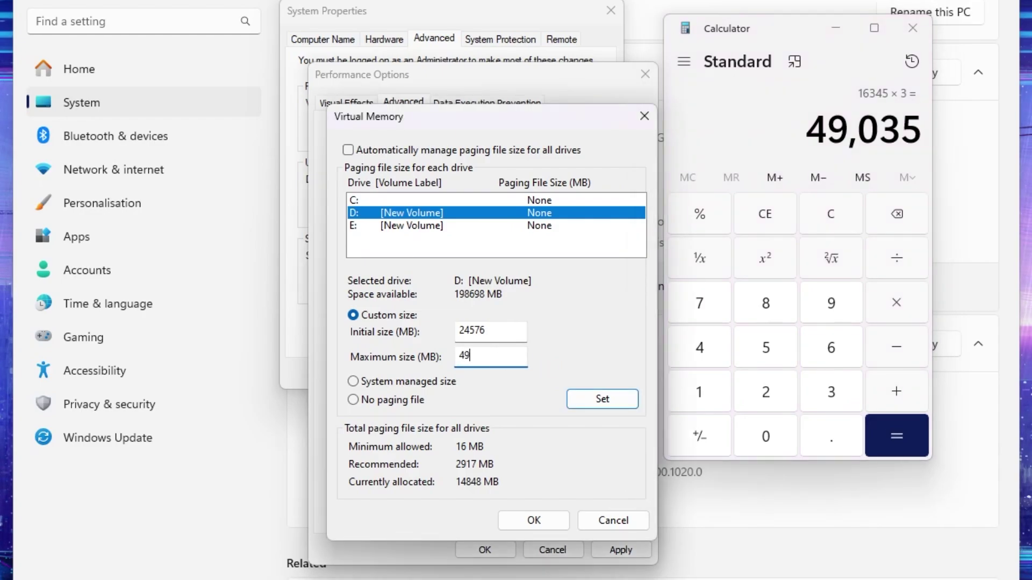
type("49035")
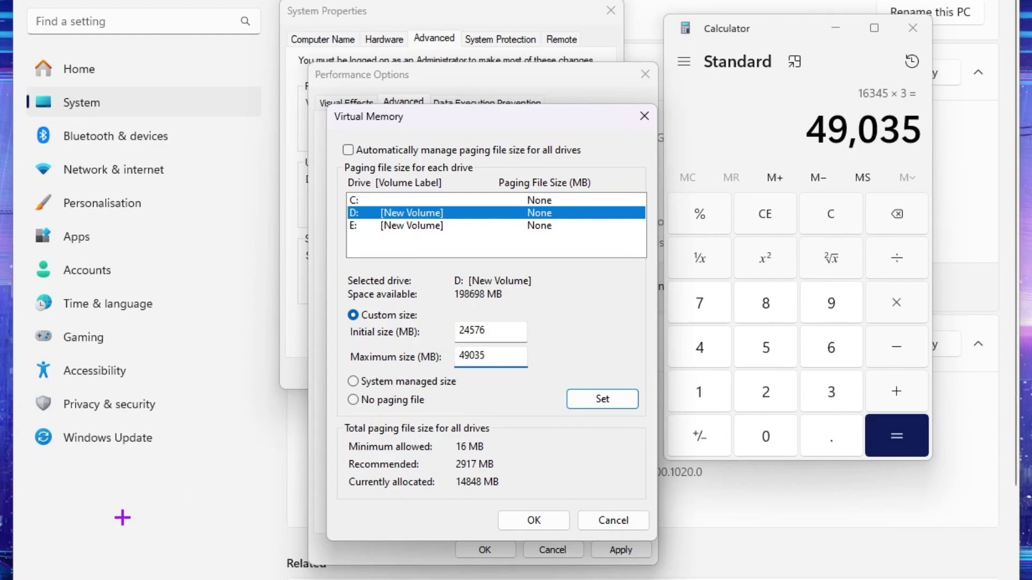
left_click(609, 399)
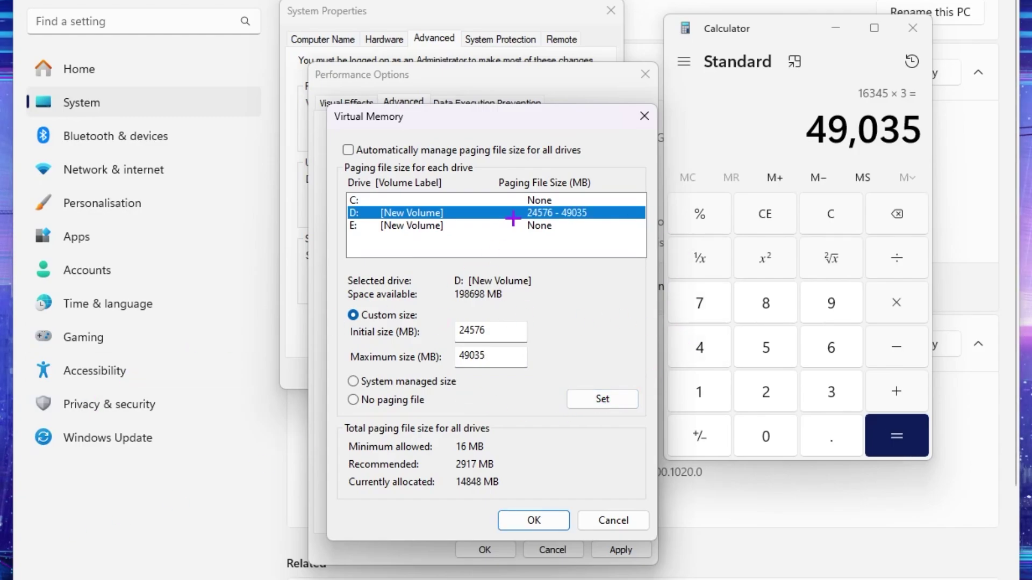
Set a custom paging file size for drive E: with an initial size of 24576 MB and a maximum of 49035 MB.
left_click(432, 226)
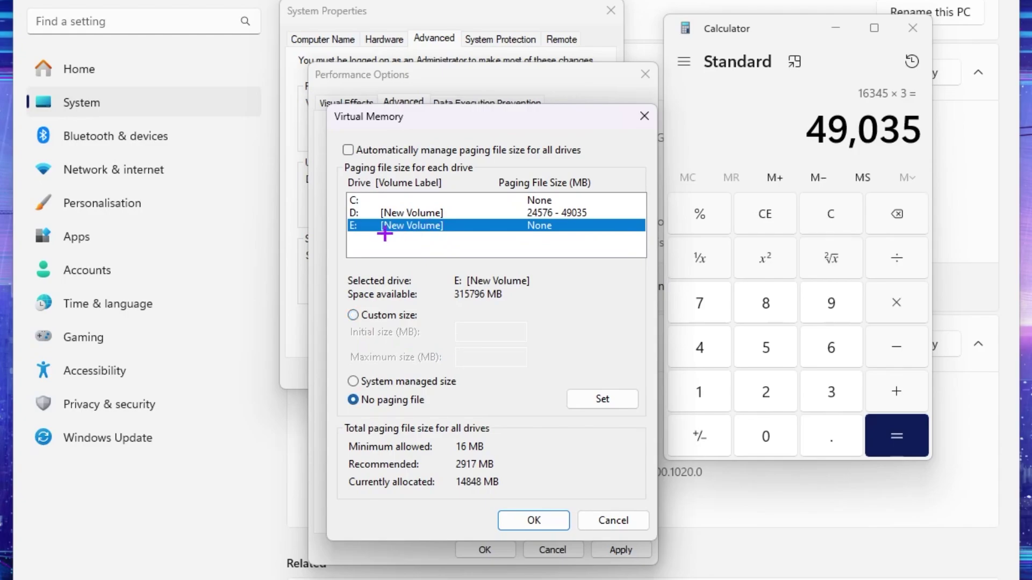
left_click(377, 381)
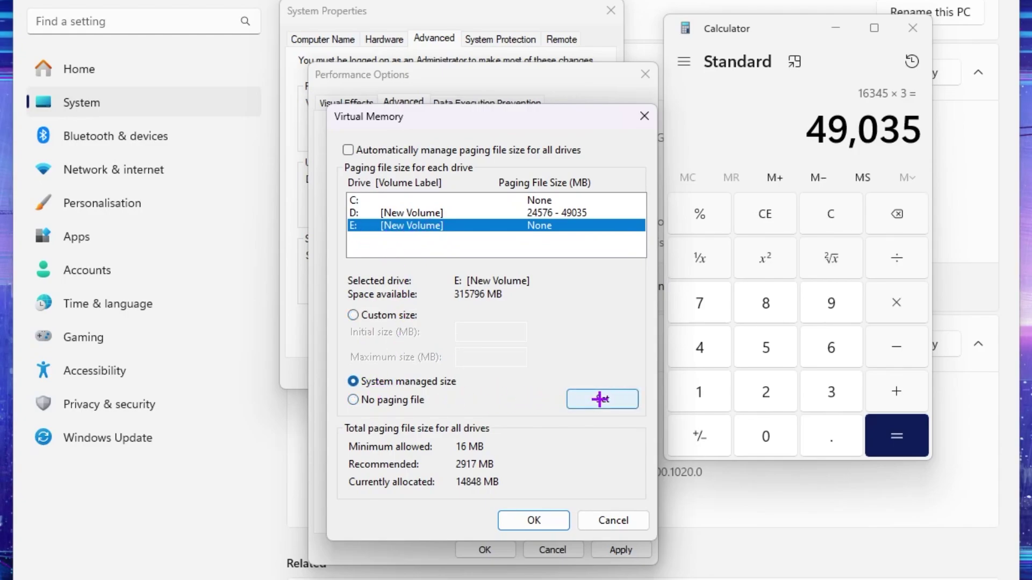
left_click(369, 318)
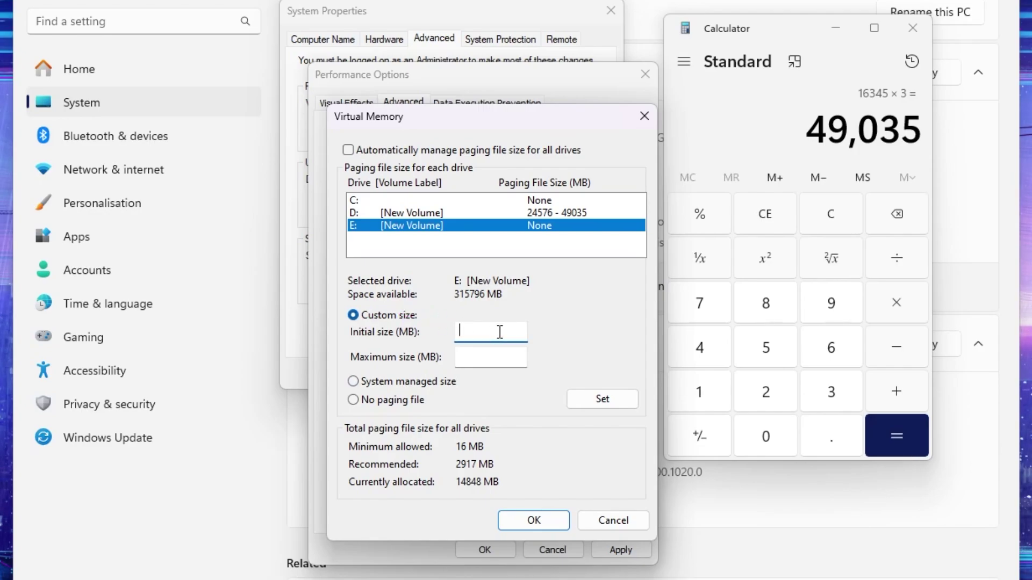
type("24576")
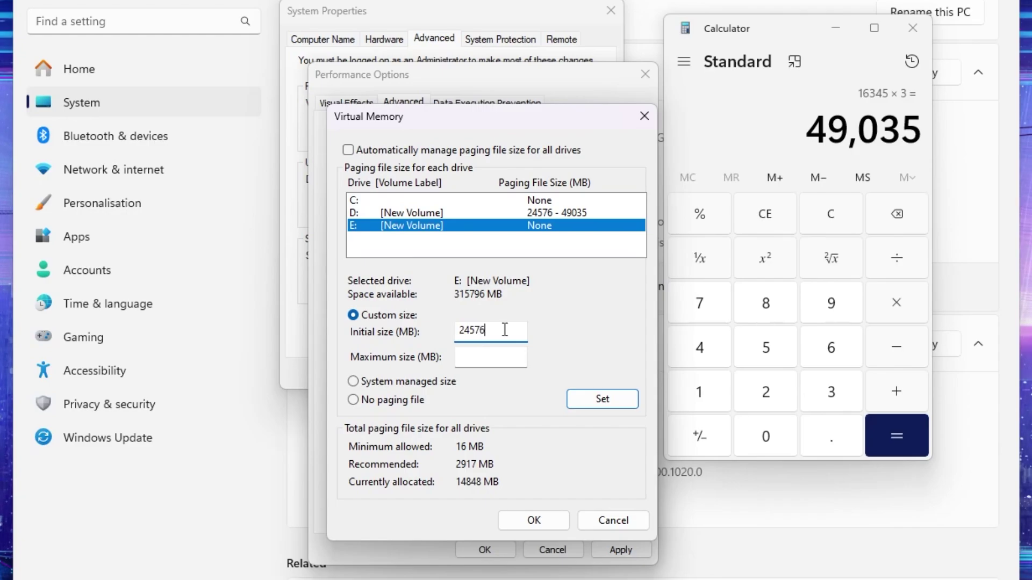
left_click(478, 360)
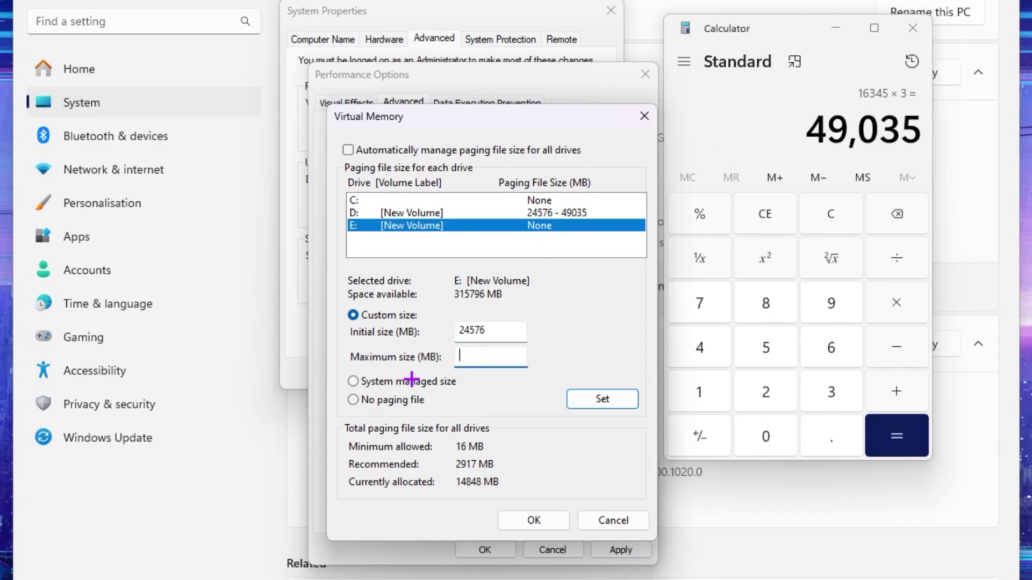
type("4")
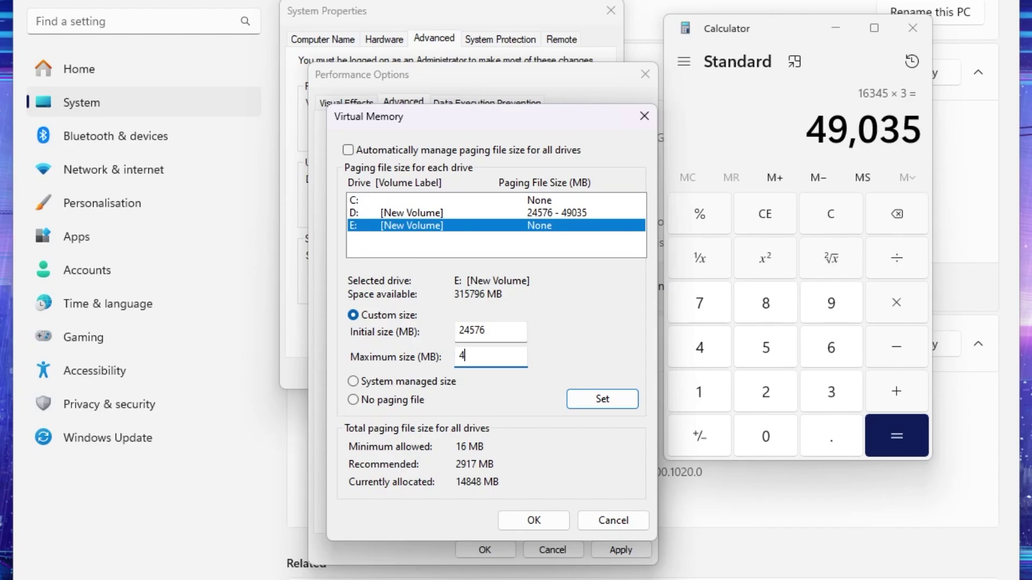
type("9035")
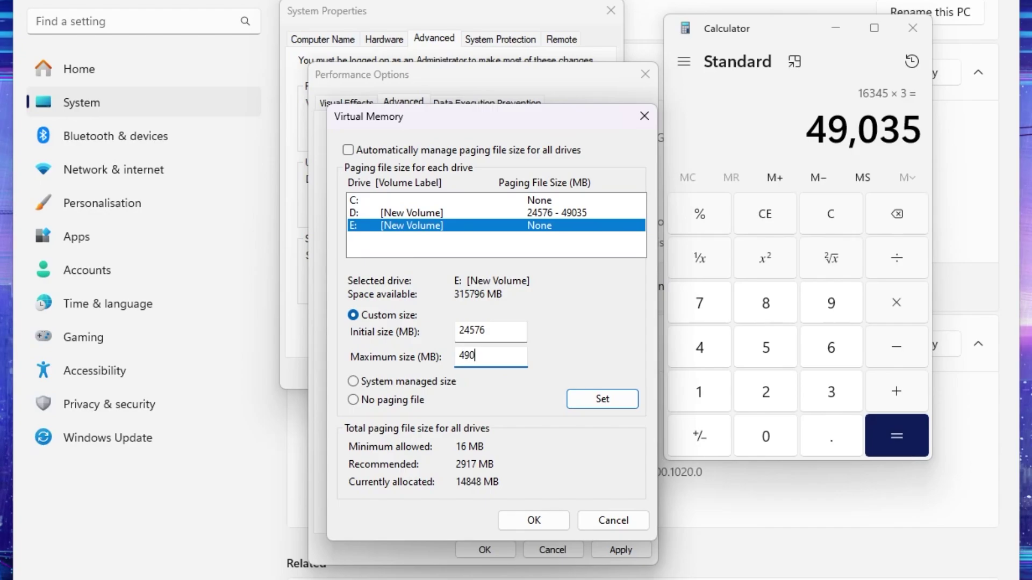
left_click(606, 400)
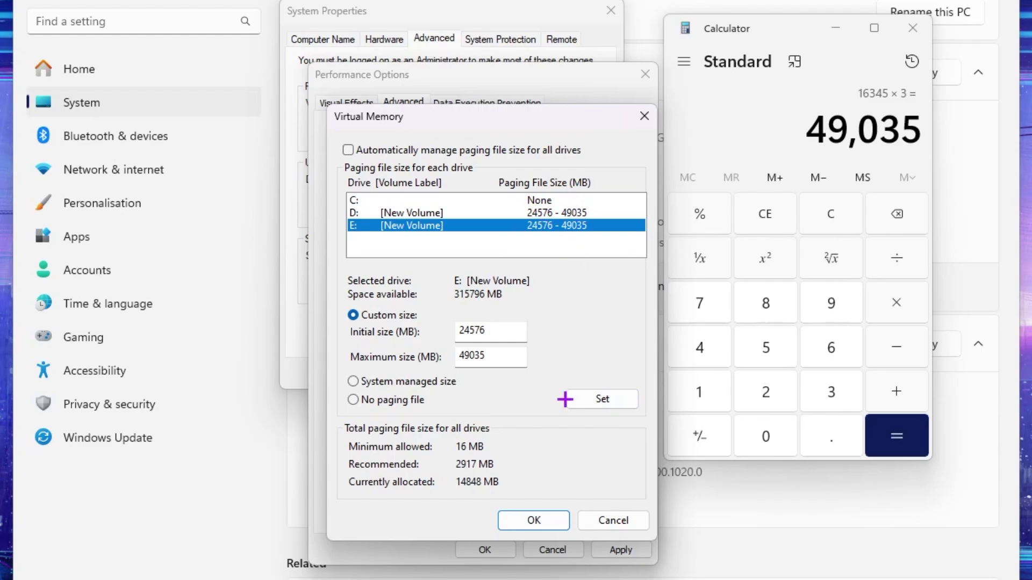
Confirm the virtual memory settings, then apply and close the Performance Options.
left_click(535, 520)
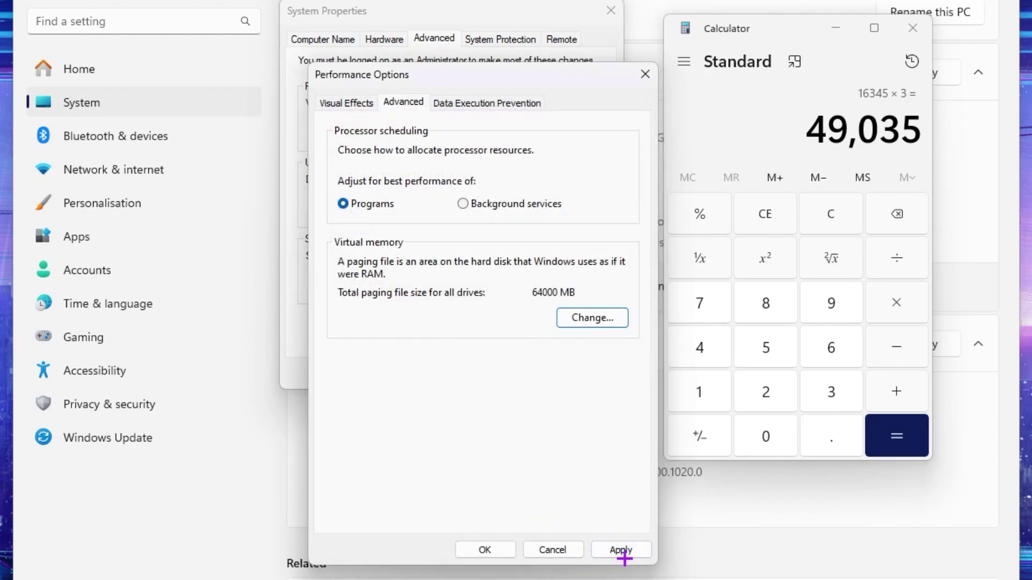
left_click(623, 556)
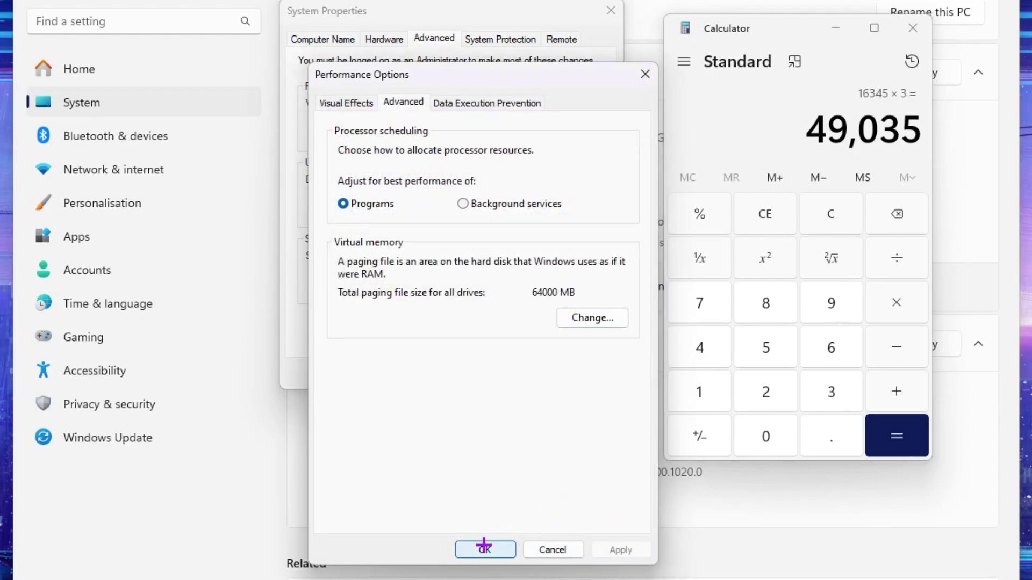
left_click(484, 547)
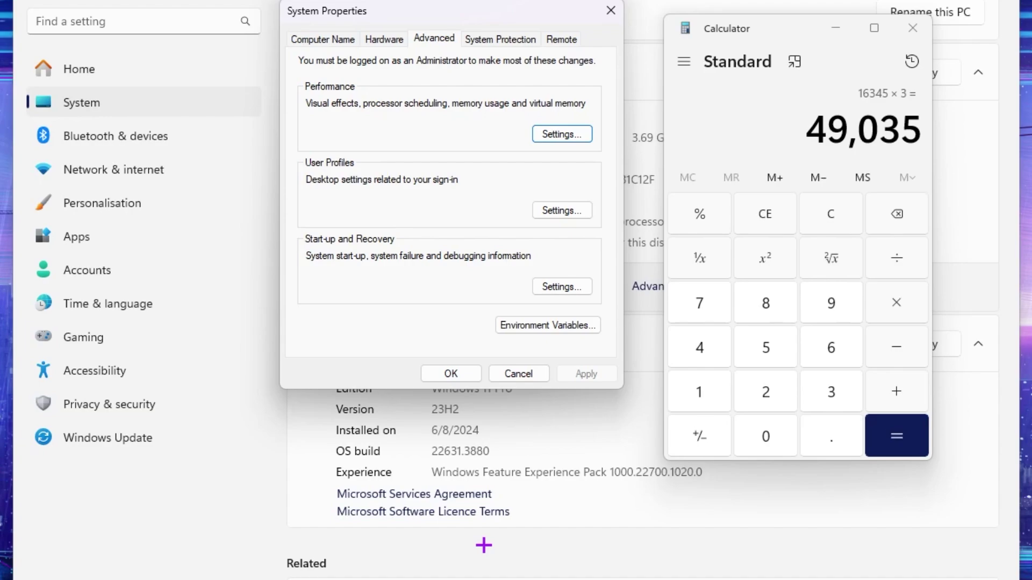
Close the System Properties dialog and return to the QuickCPU shortcut and registry file on the desktop.
left_click(621, 7)
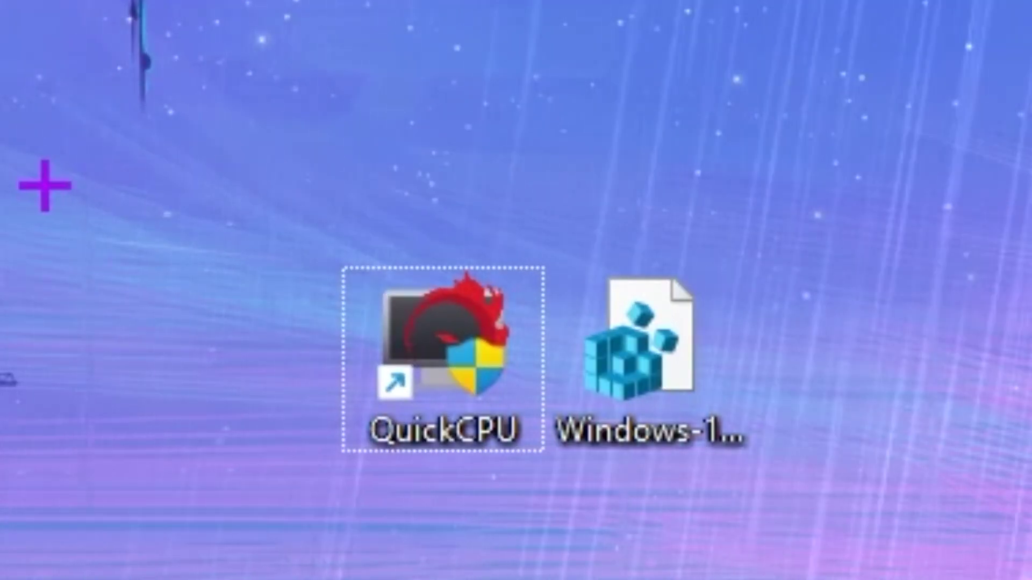
left_click_drag(246, 208, 424, 282)
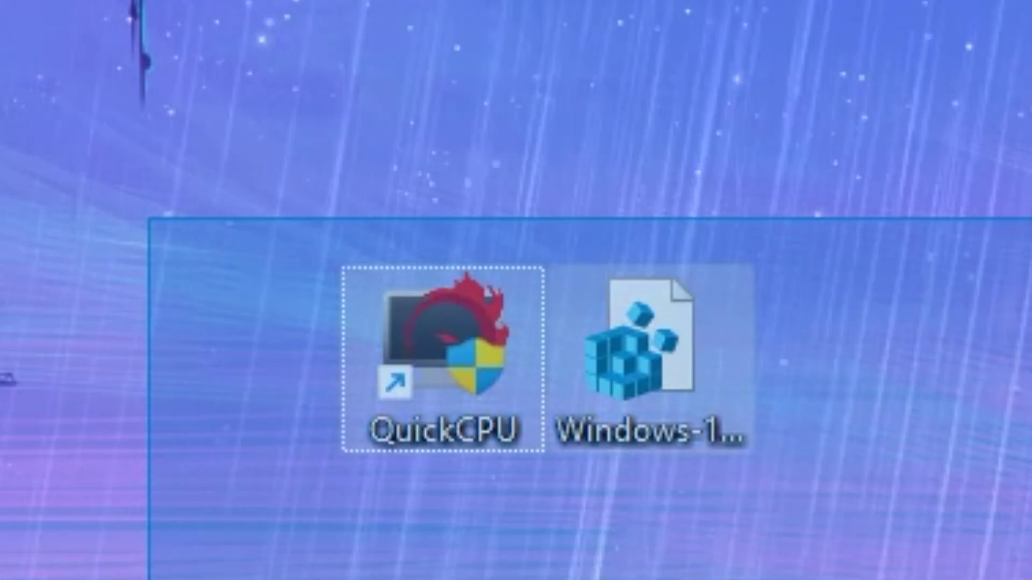
left_click_drag(1027, 575, 1026, 575)
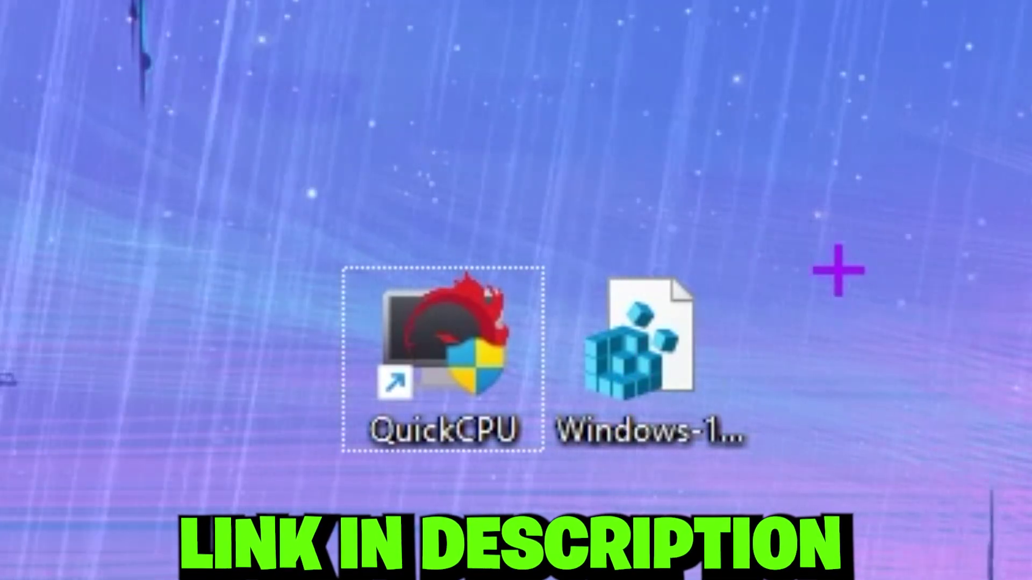
mouse_move(666, 387)
left_mouse_down()
mouse_move(802, 364)
mouse_move(882, 333)
mouse_move(607, 403)
mouse_move(668, 362)
mouse_move(723, 384)
mouse_move(663, 392)
left_mouse_up()
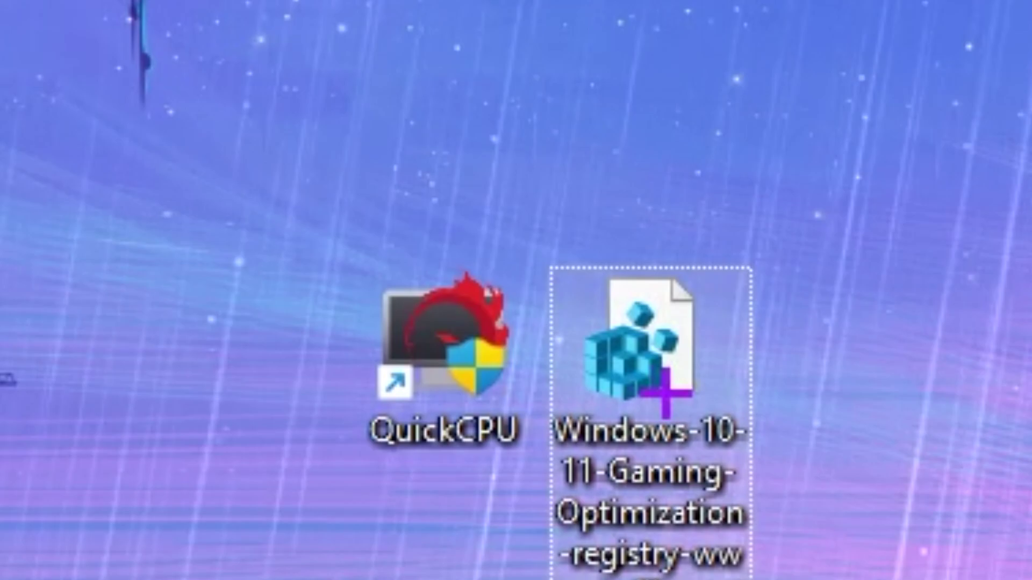
Open the Windows 10-11 Gaming Optimization registry file in Notepad, examine its entries and close it.
right_click(668, 357)
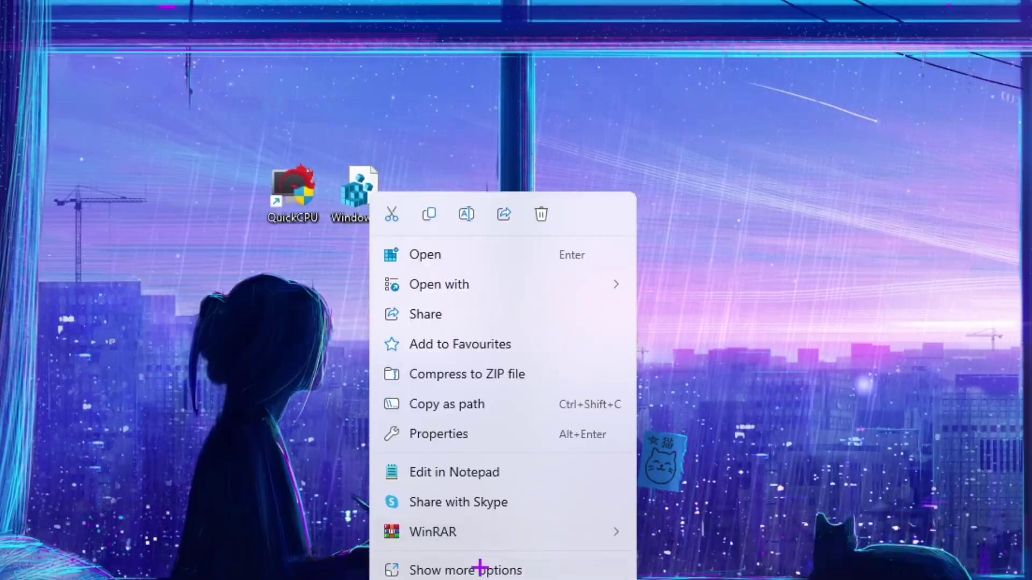
left_click(480, 568)
left_click(418, 229)
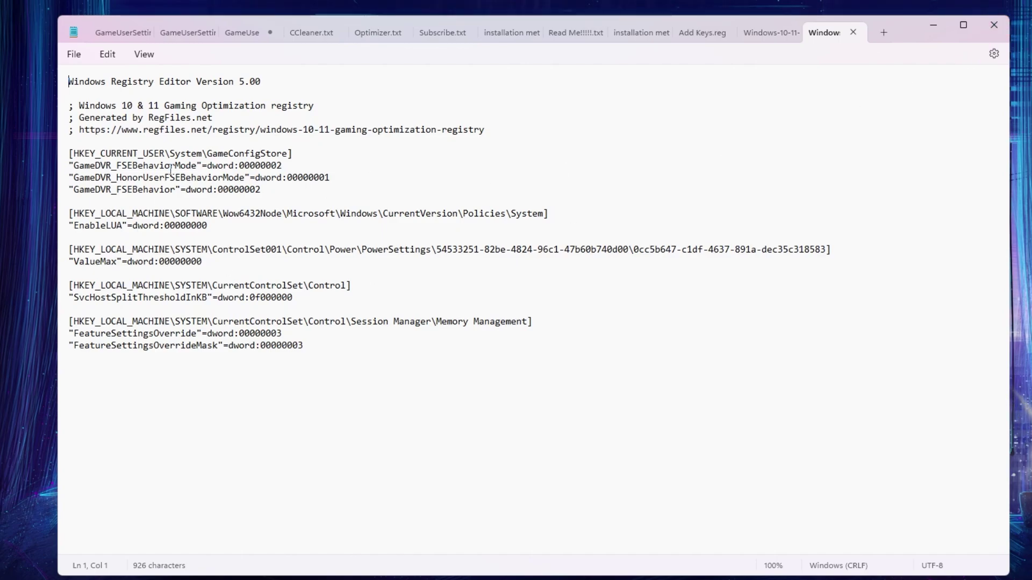
left_click(994, 24)
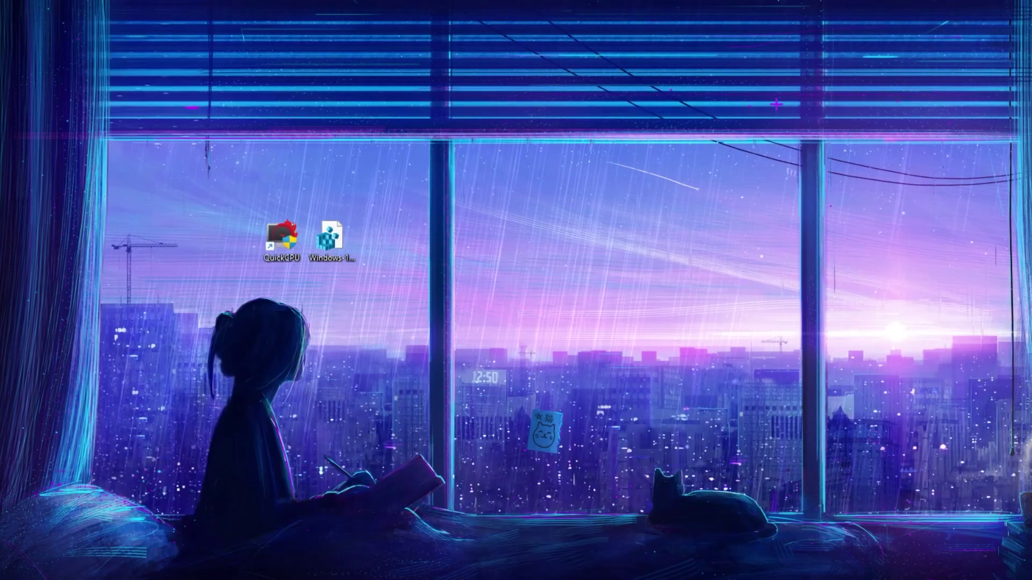
Merge the Windows 10-11 Gaming Optimization file into the registry, allowing Registry Editor to make changes.
double_click(329, 238)
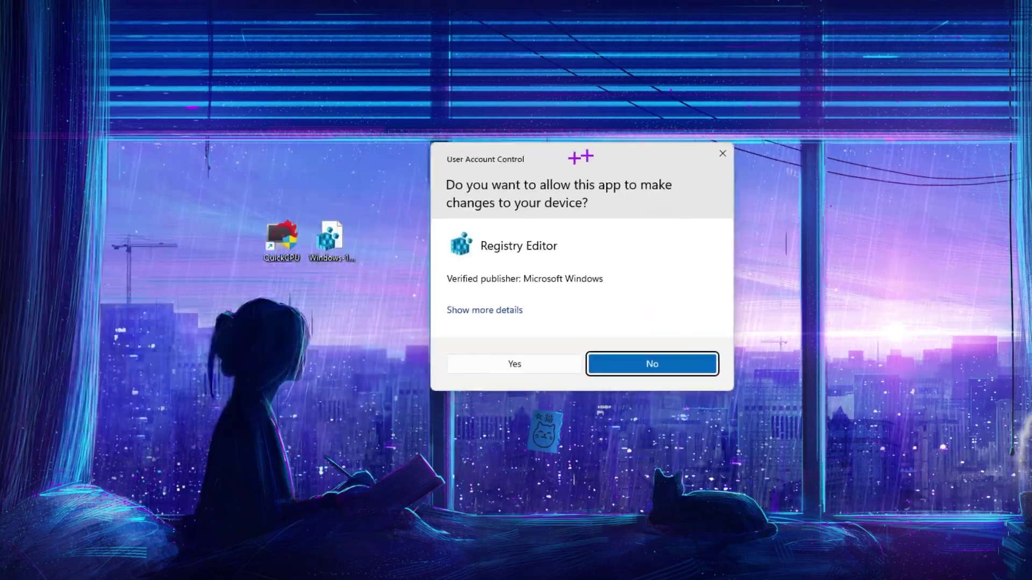
left_click(474, 357)
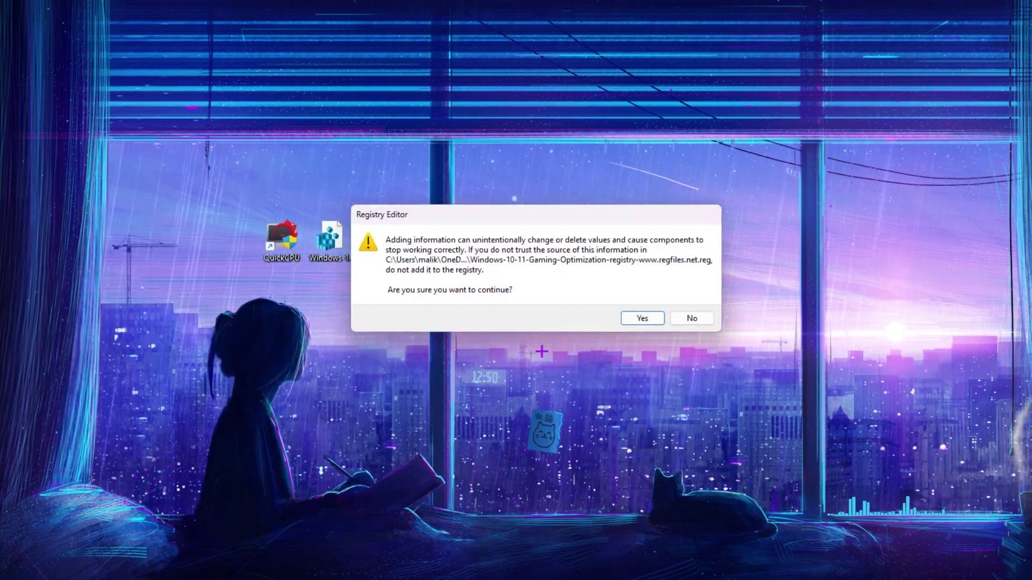
left_click(643, 318)
left_click(687, 302)
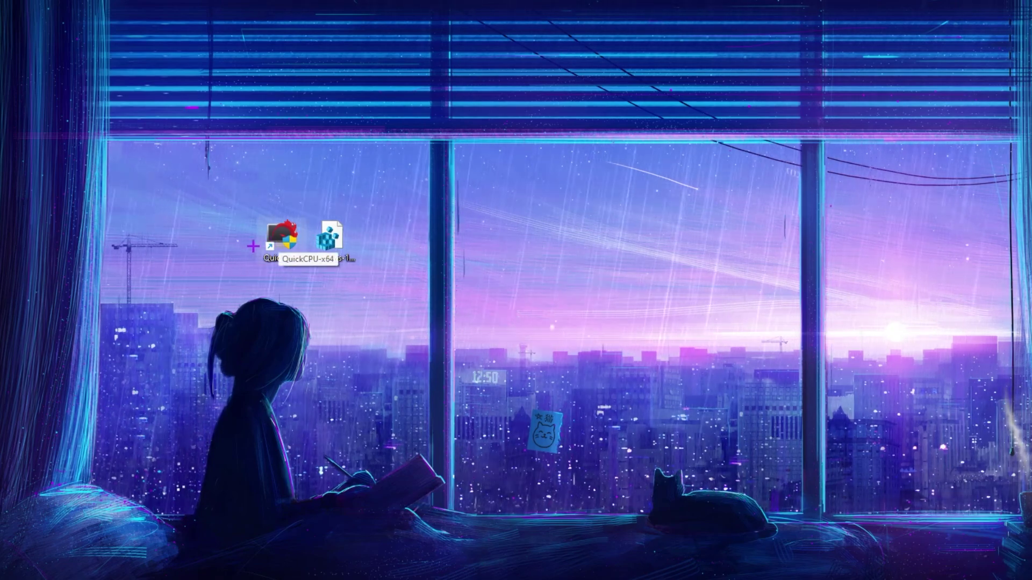
Launch QuickCPU with permission to make changes and accept its Maximum performance settings, including activation of the QuickCpu power plan.
double_click(282, 239)
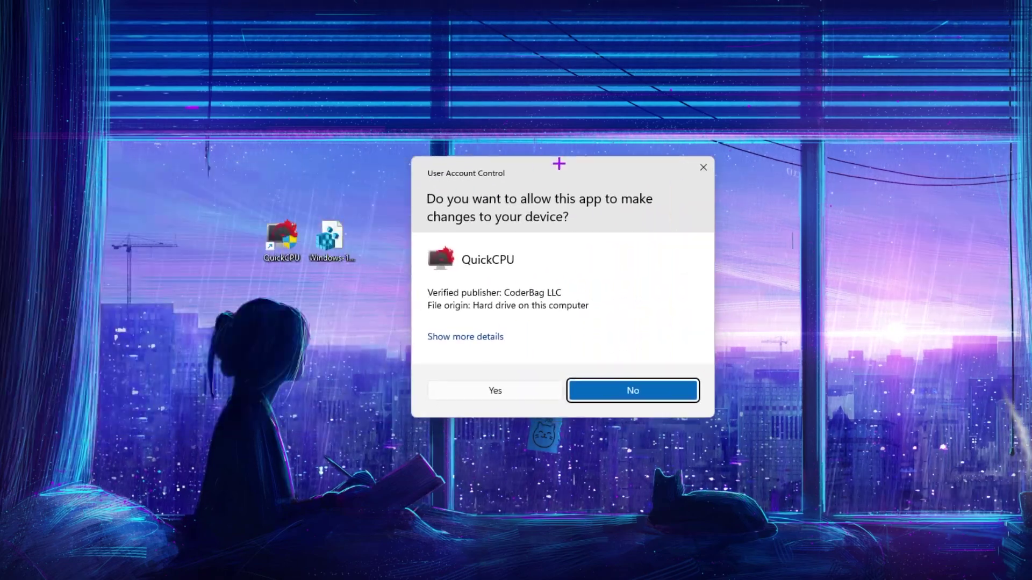
left_click(482, 389)
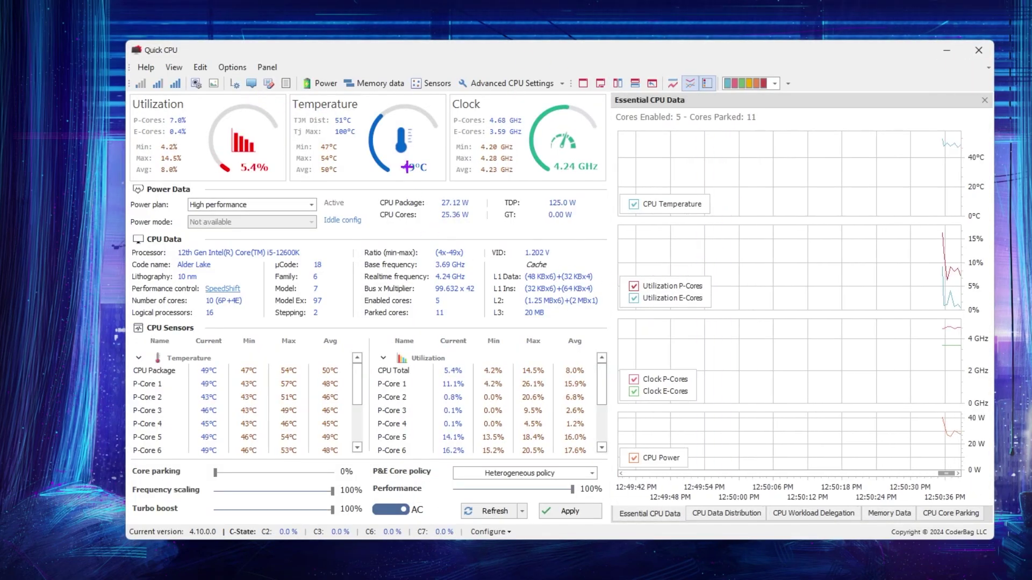
left_click(177, 85)
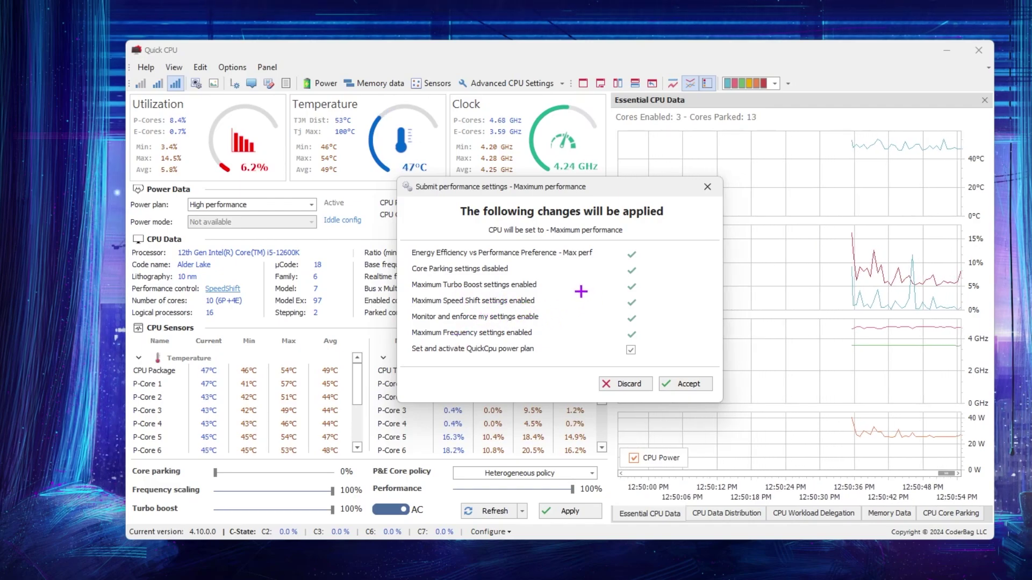
left_click(691, 383)
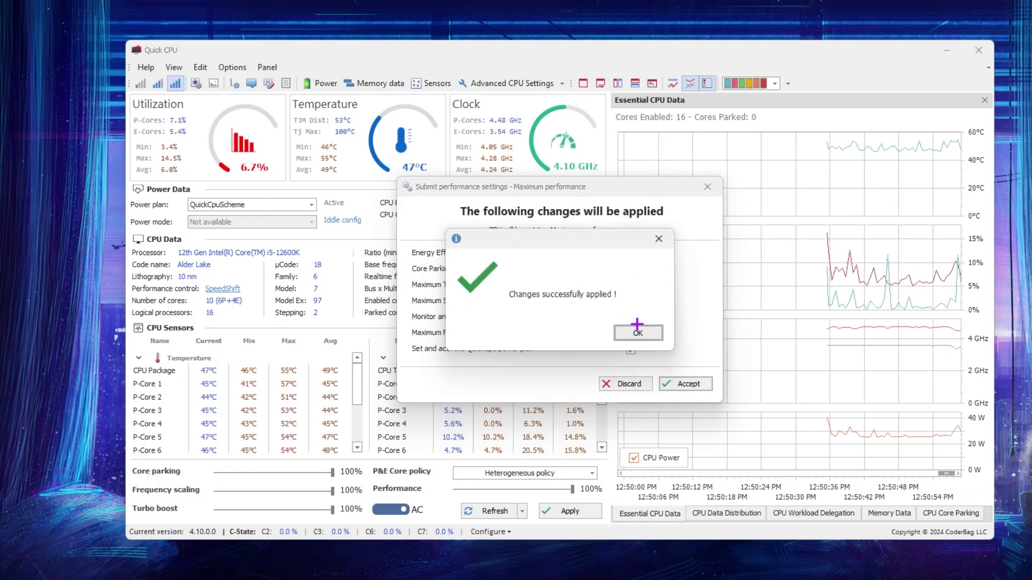
left_click(637, 329)
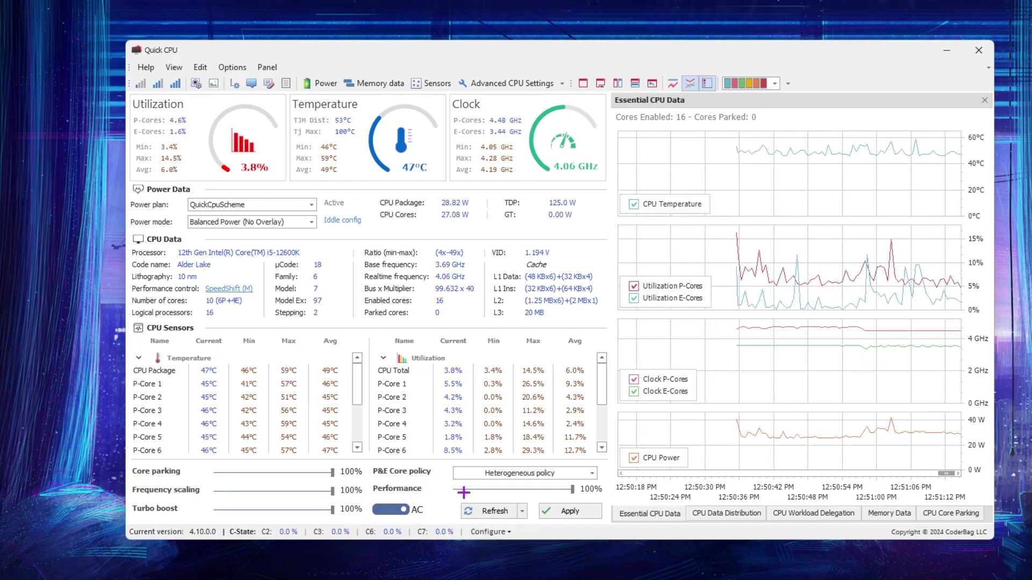
Apply the current processor settings with 100% core parking, frequency scaling, turbo boost and performance, and close the program.
left_click(569, 512)
left_click(648, 330)
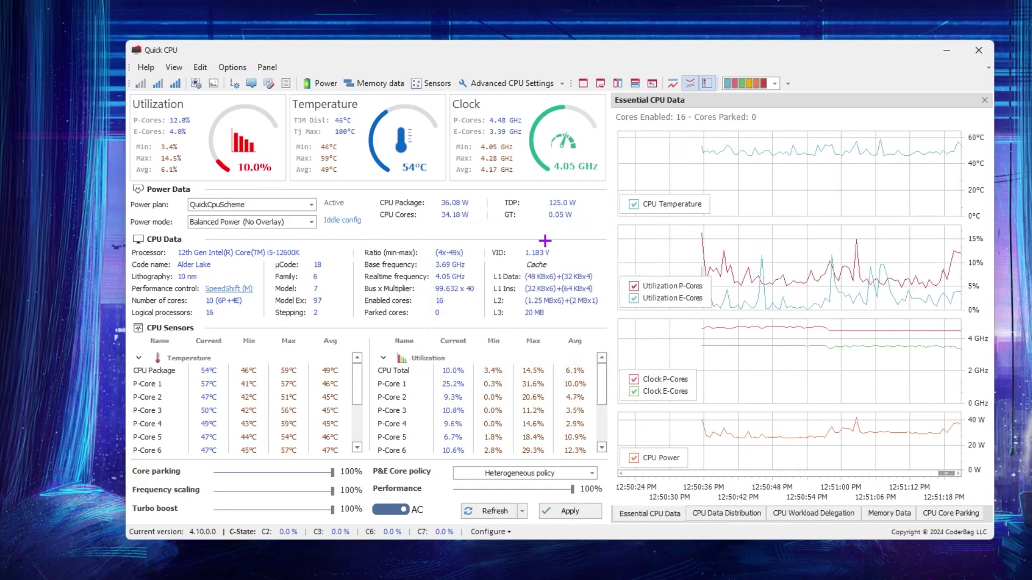
left_click(978, 50)
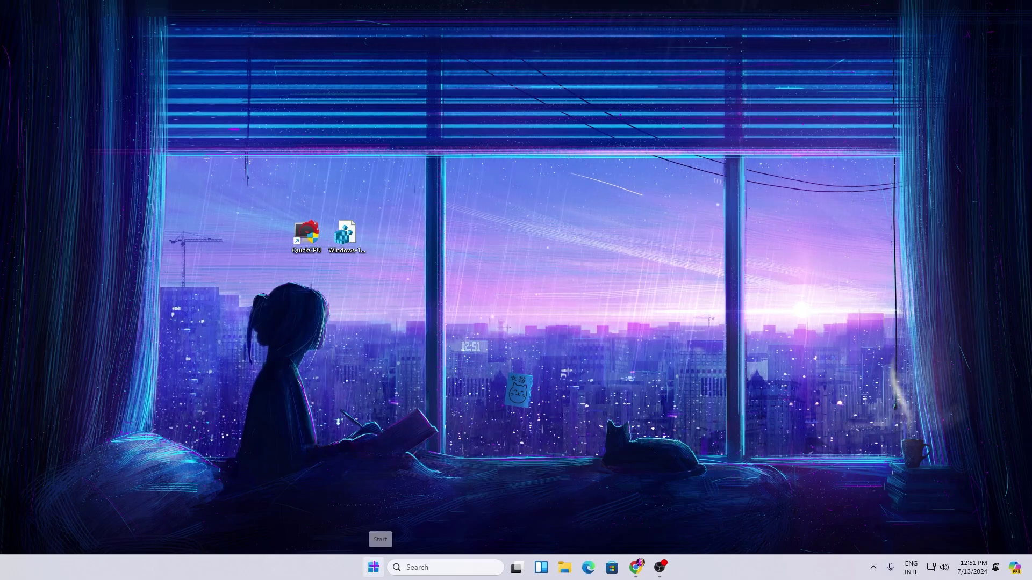
Open Device Manager, check whether the High precision event timer under System devices is disabled, and close the window.
right_click(374, 567)
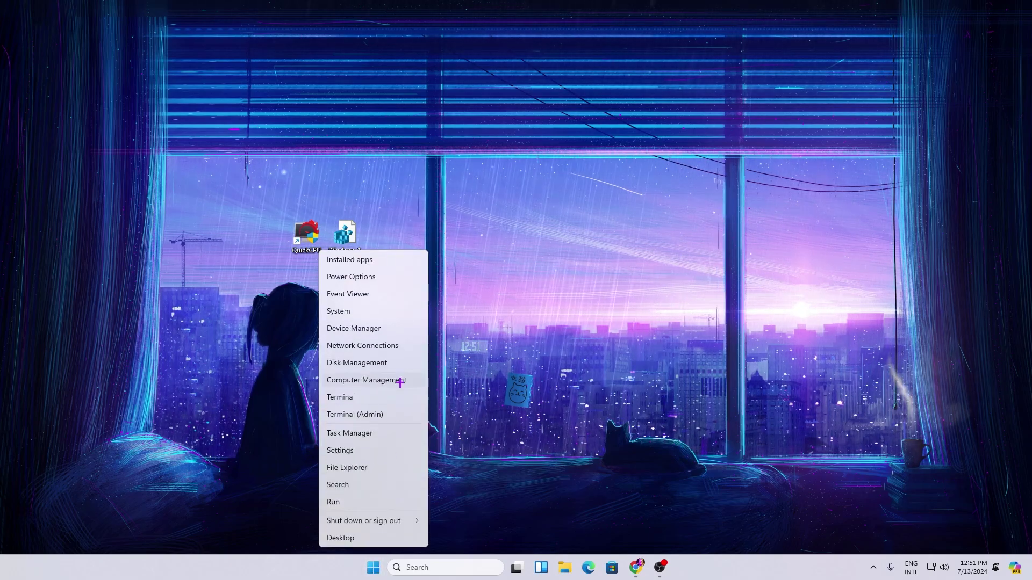
left_click(356, 329)
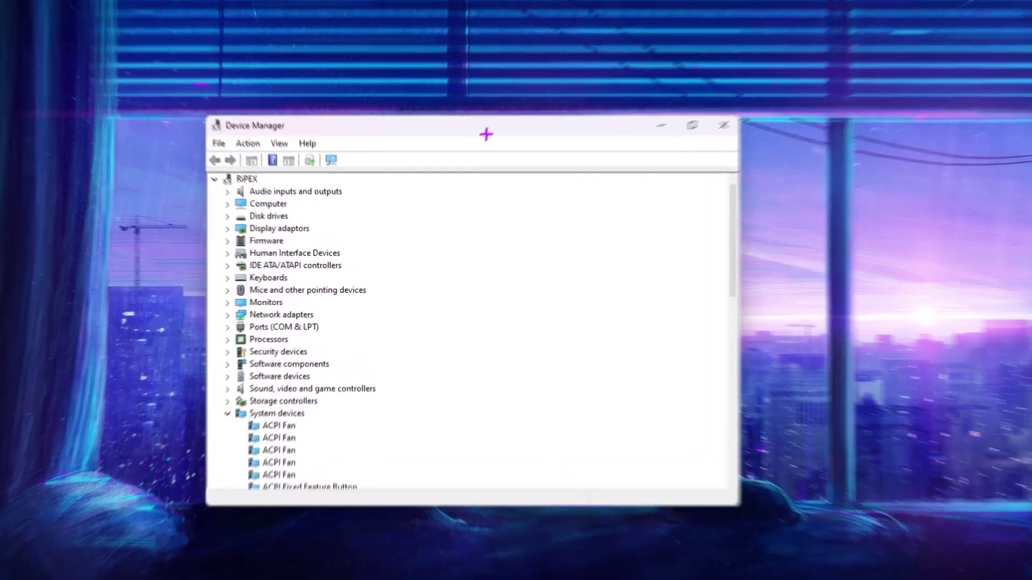
scroll(499, 184, "down", 3)
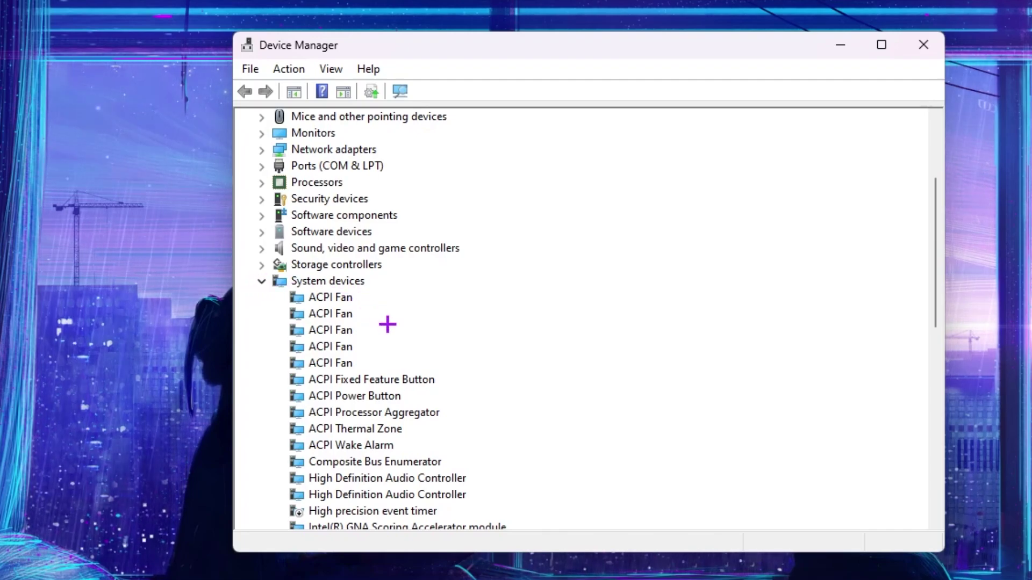
scroll(387, 325, "down", 1)
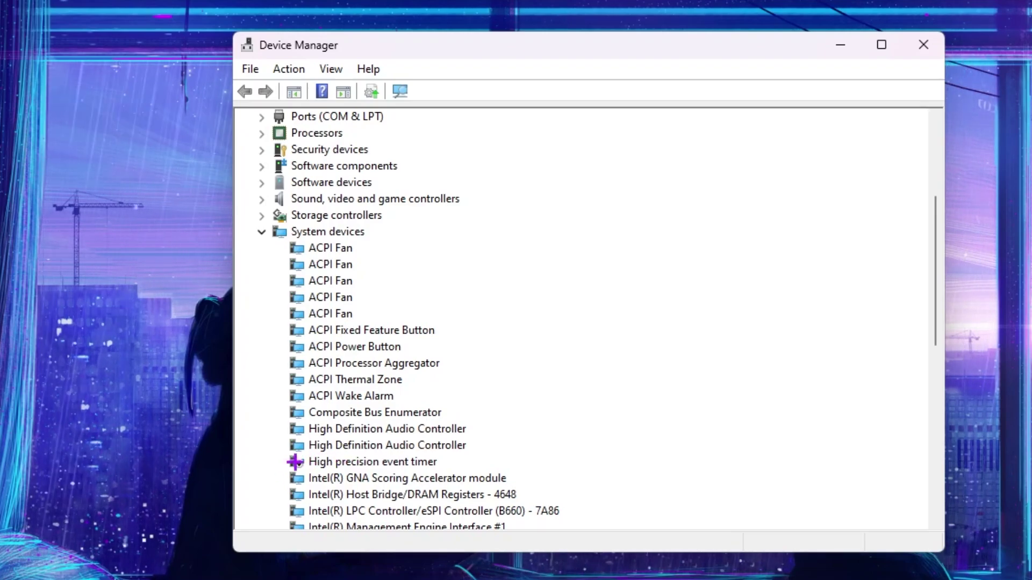
right_click(368, 462)
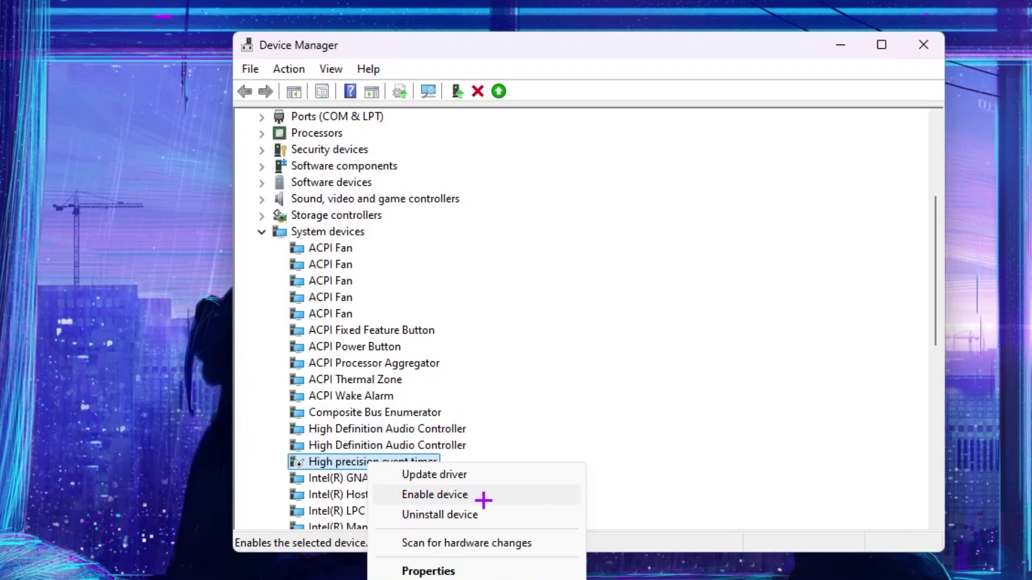
left_click(347, 462)
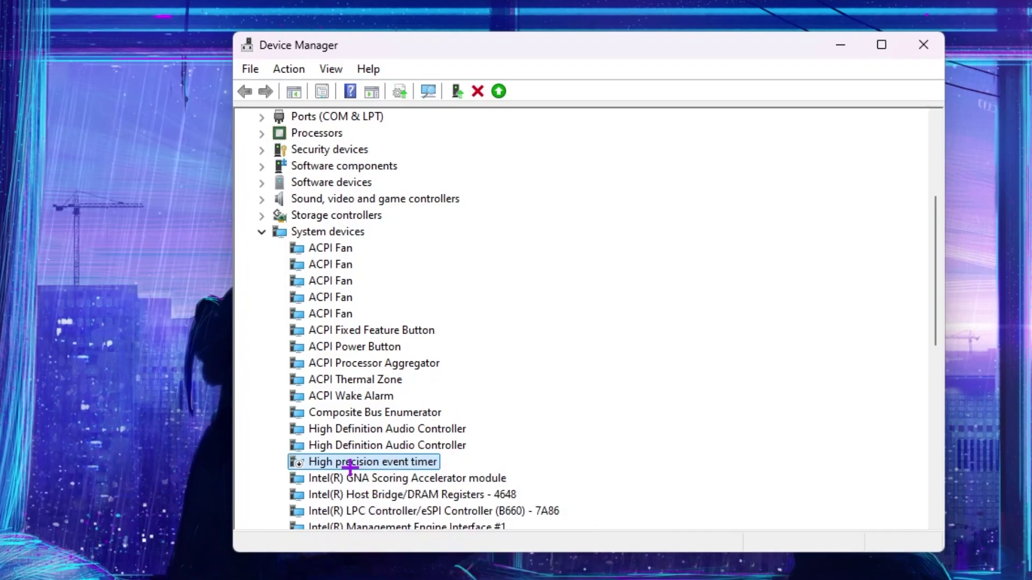
left_click(923, 45)
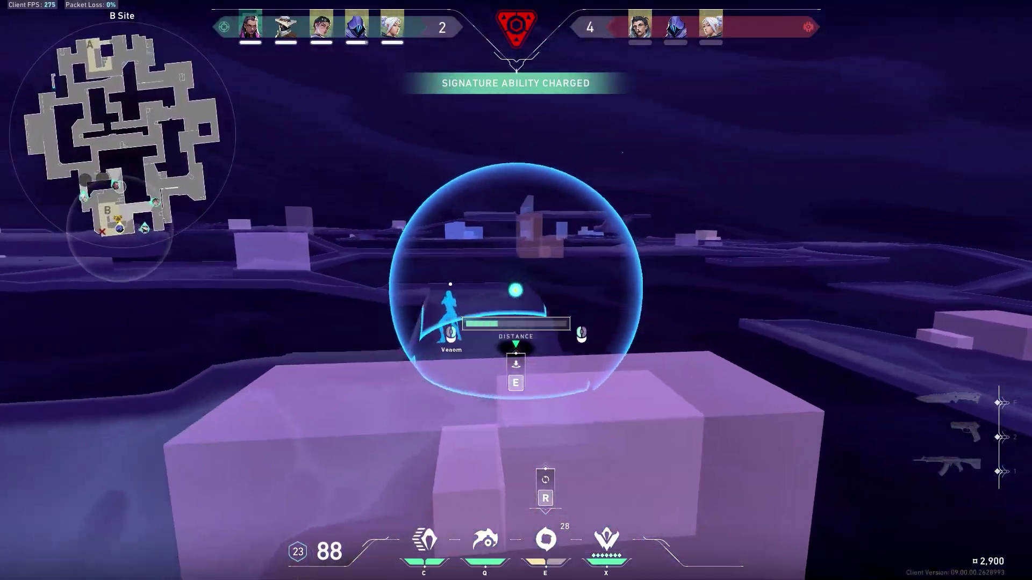
left_click(516, 290)
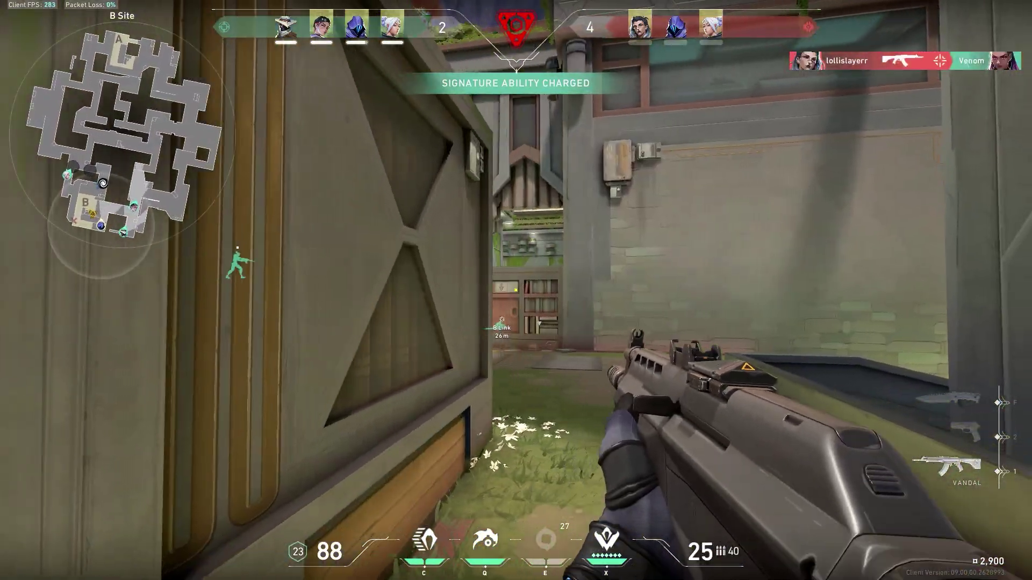
key("d")
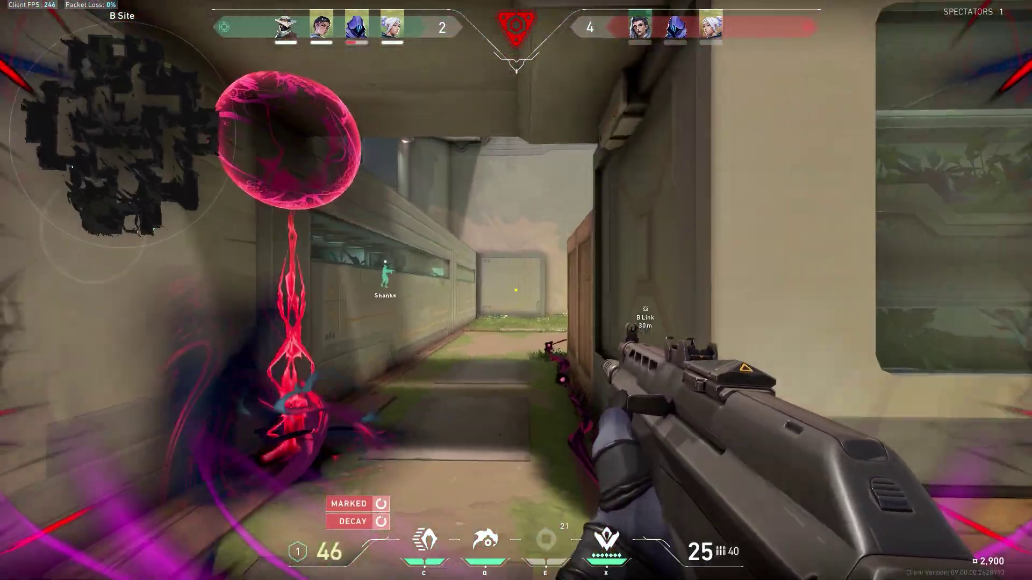
left_click(516, 290)
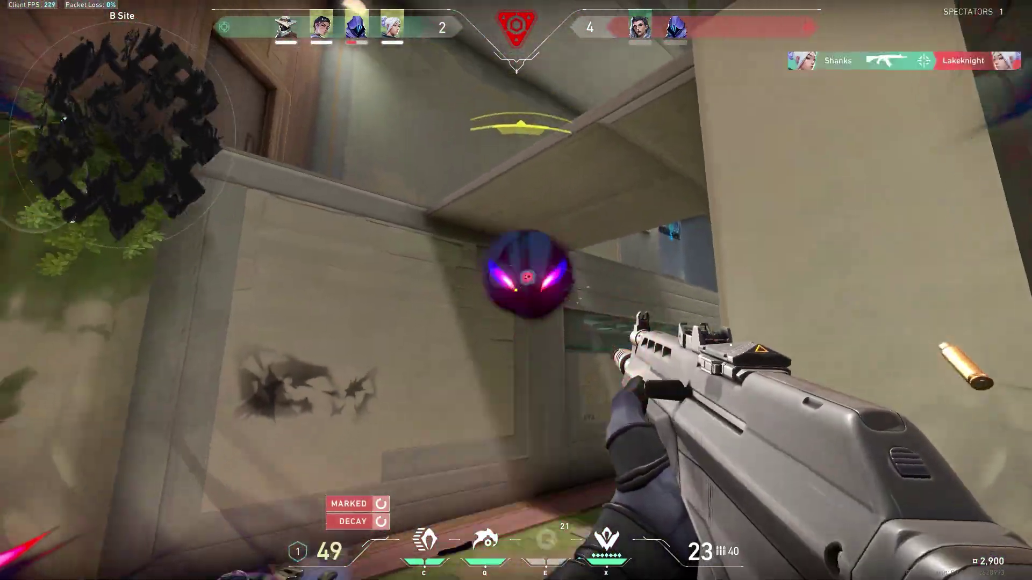
left_click(516, 290)
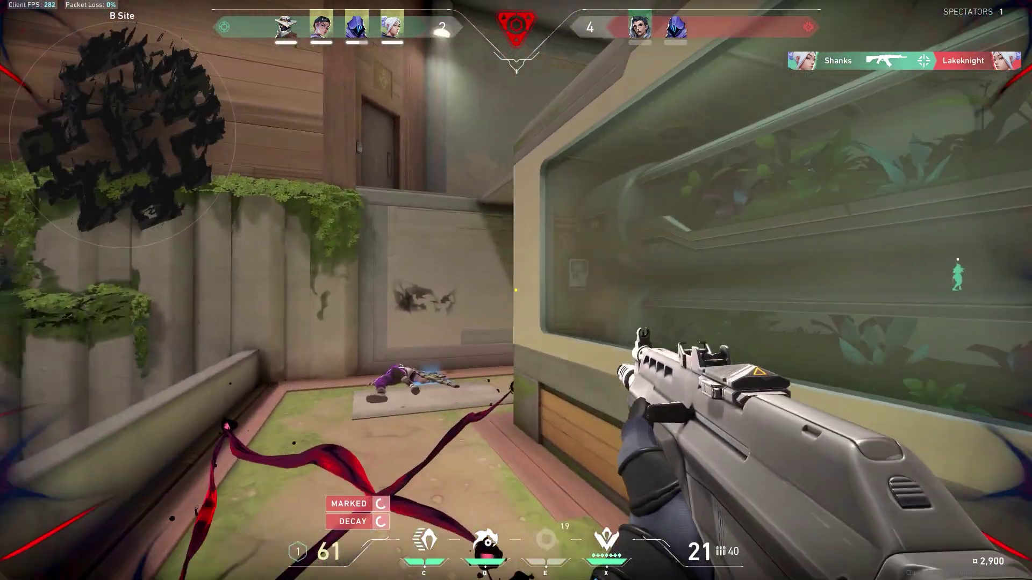